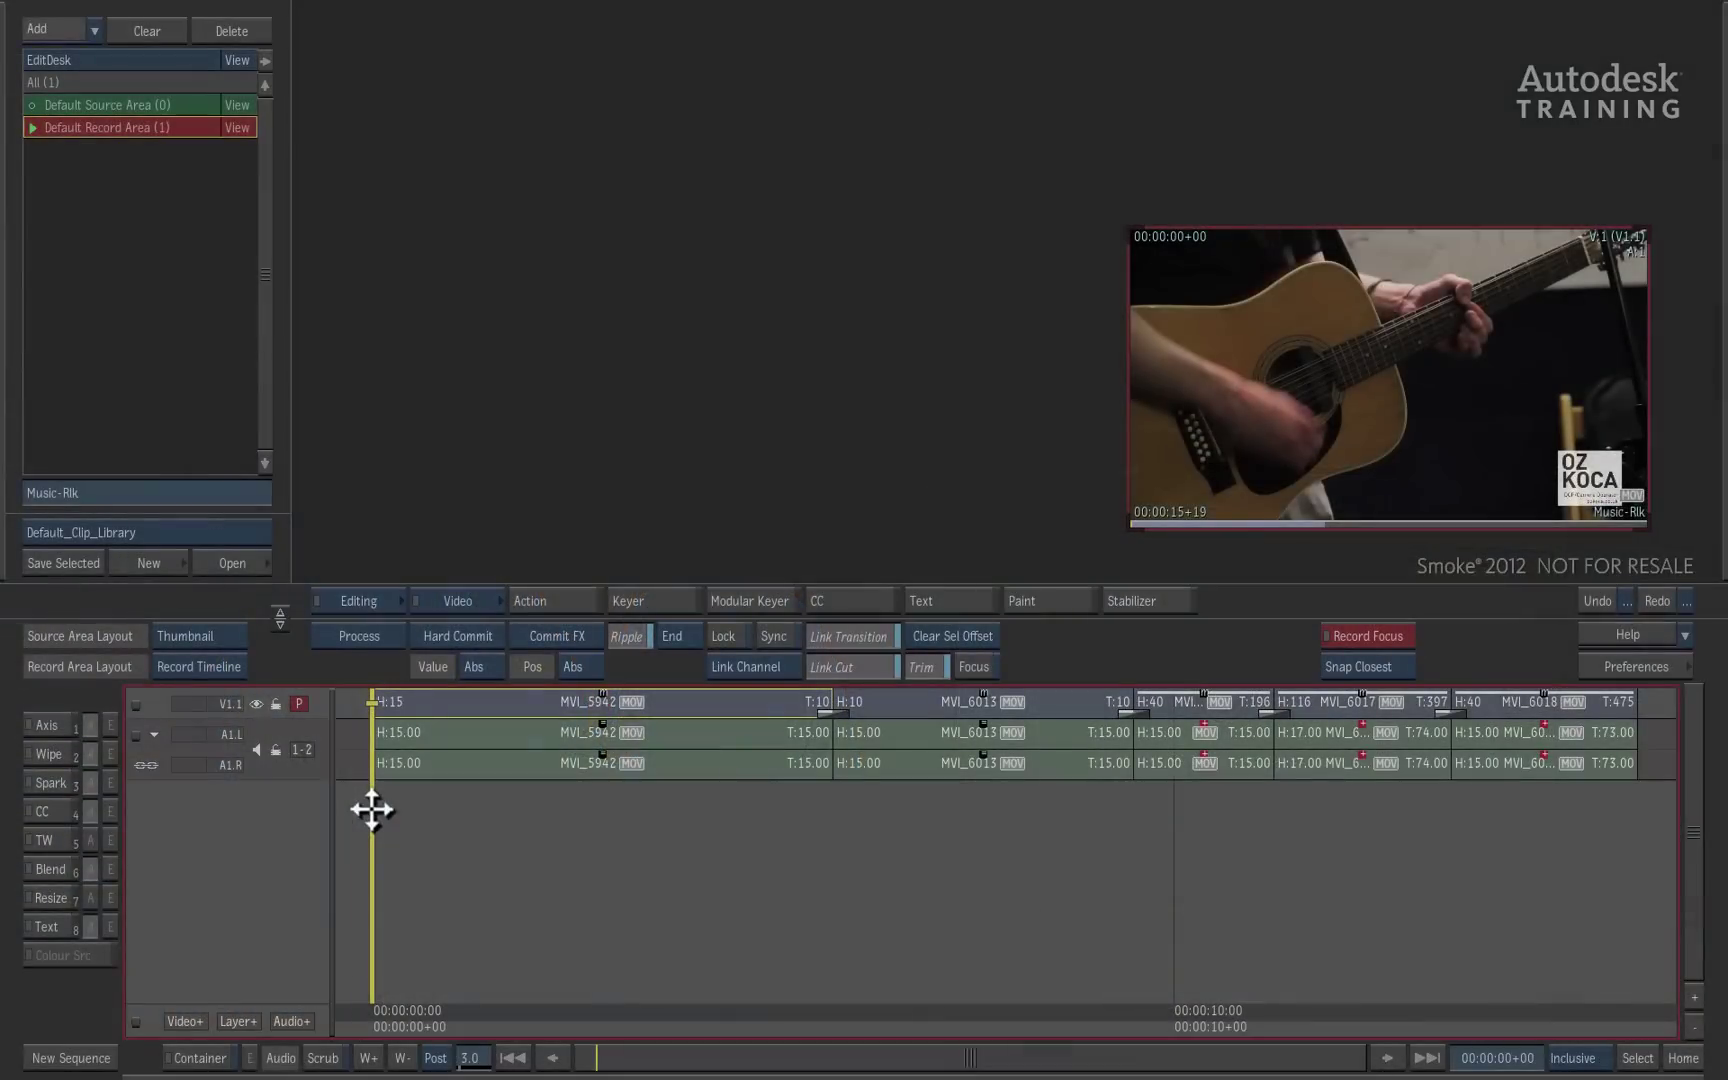
Step: Preview the timeline edit, then clear all clips from the desktop
{"action": "left_click_drag", "start_coordinate": [380, 810], "coordinate": [442, 758]}
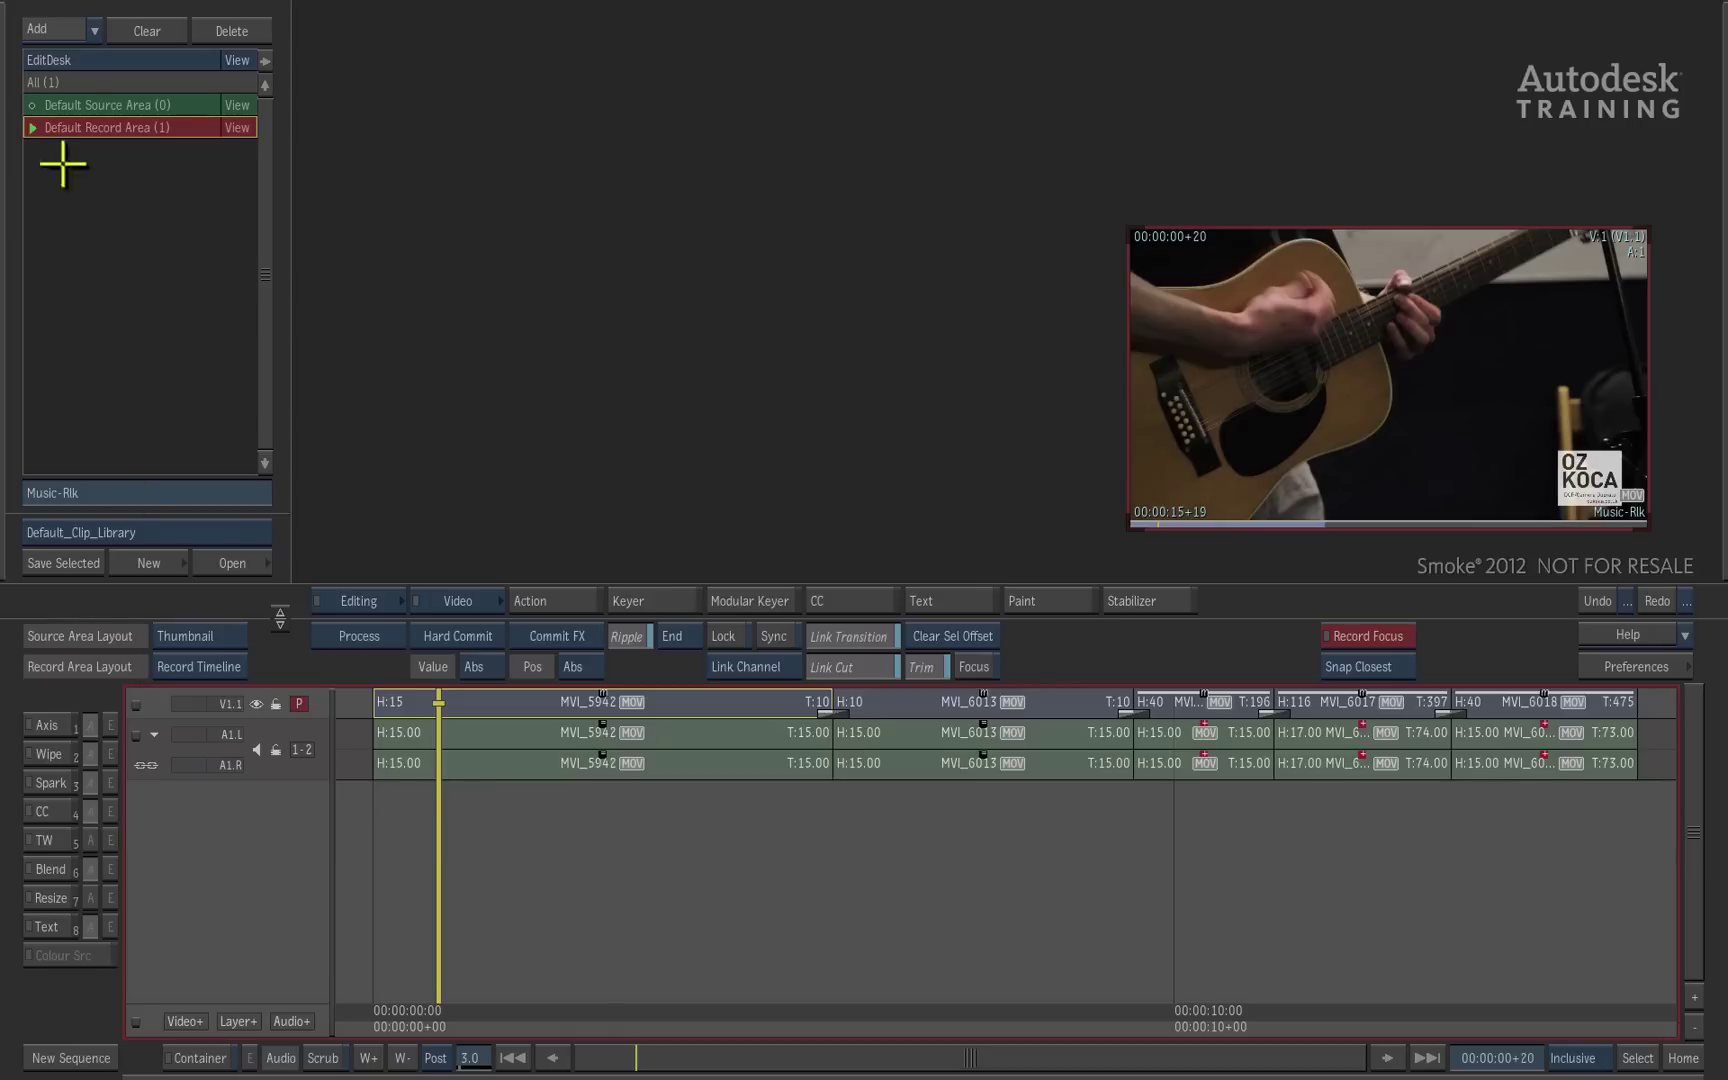
{"action": "left_click", "coordinate": [40, 82]}
{"action": "left_click", "coordinate": [135, 30]}
{"action": "left_click", "coordinate": [143, 31]}
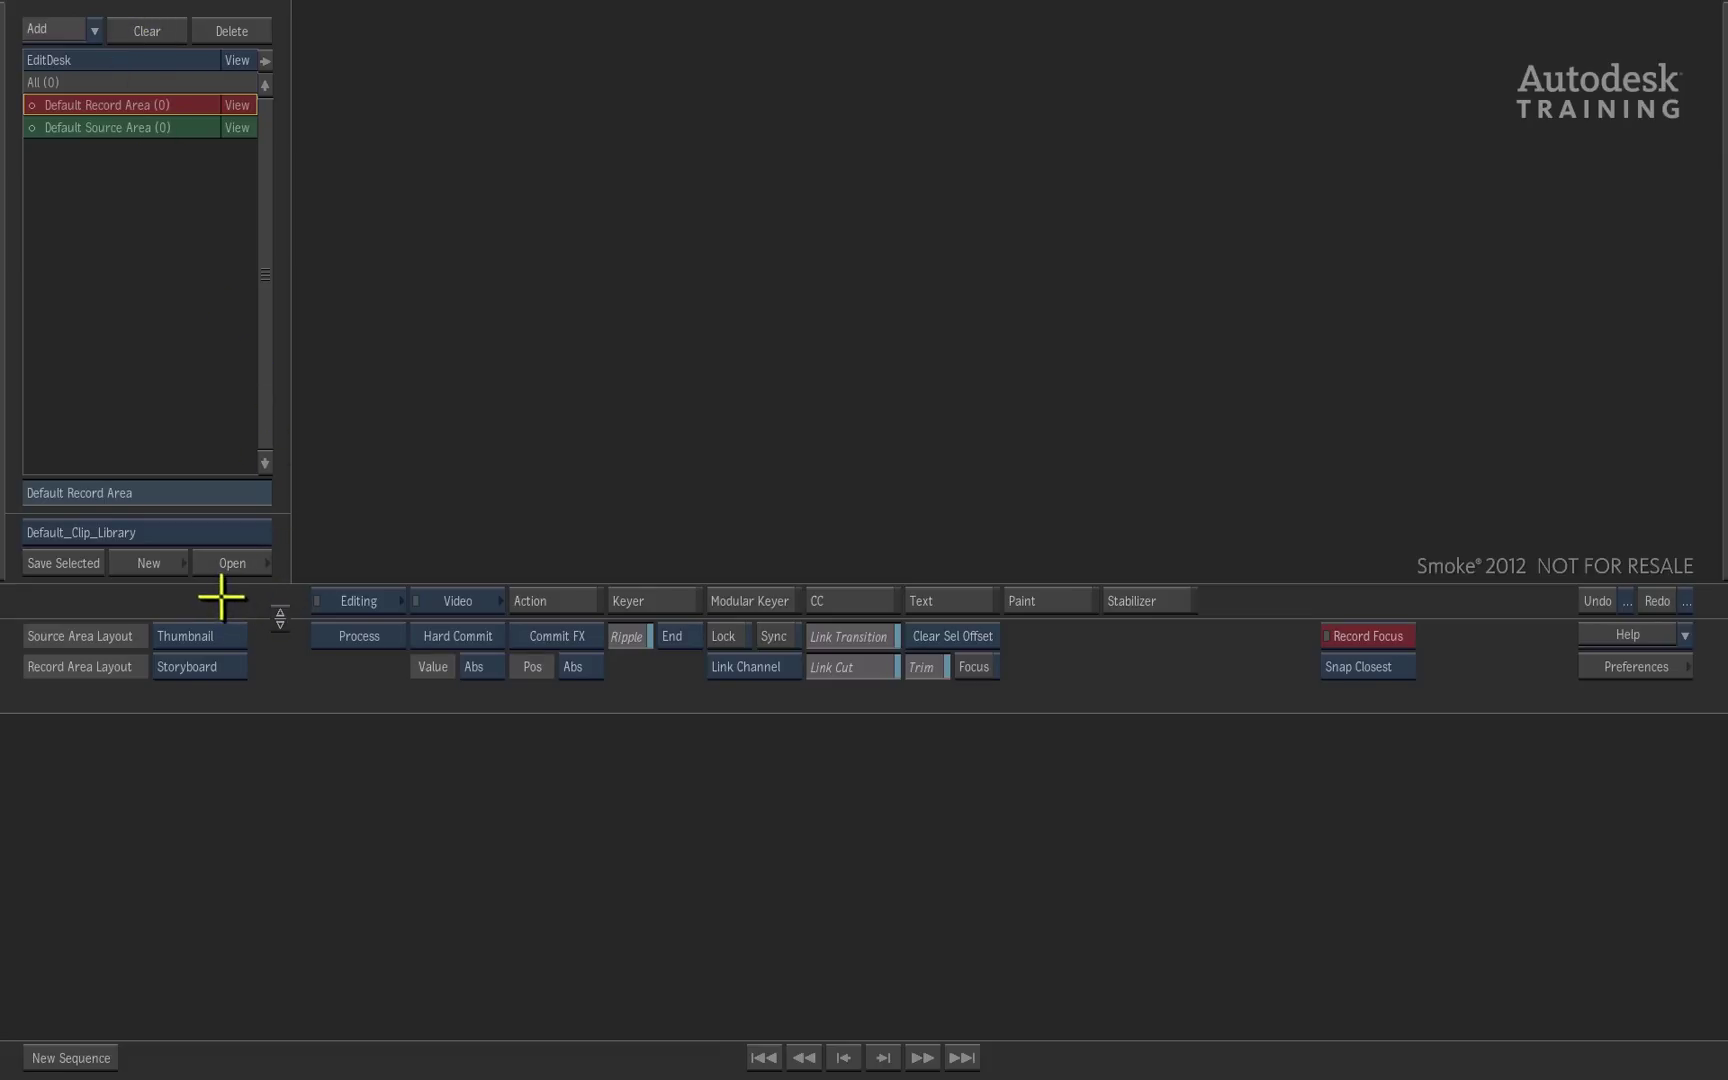
Step: Open the Default_Clip_Library and preview the Music clip by scrubbing and playing it
{"action": "left_click", "coordinate": [188, 533]}
{"action": "left_click", "coordinate": [237, 561]}
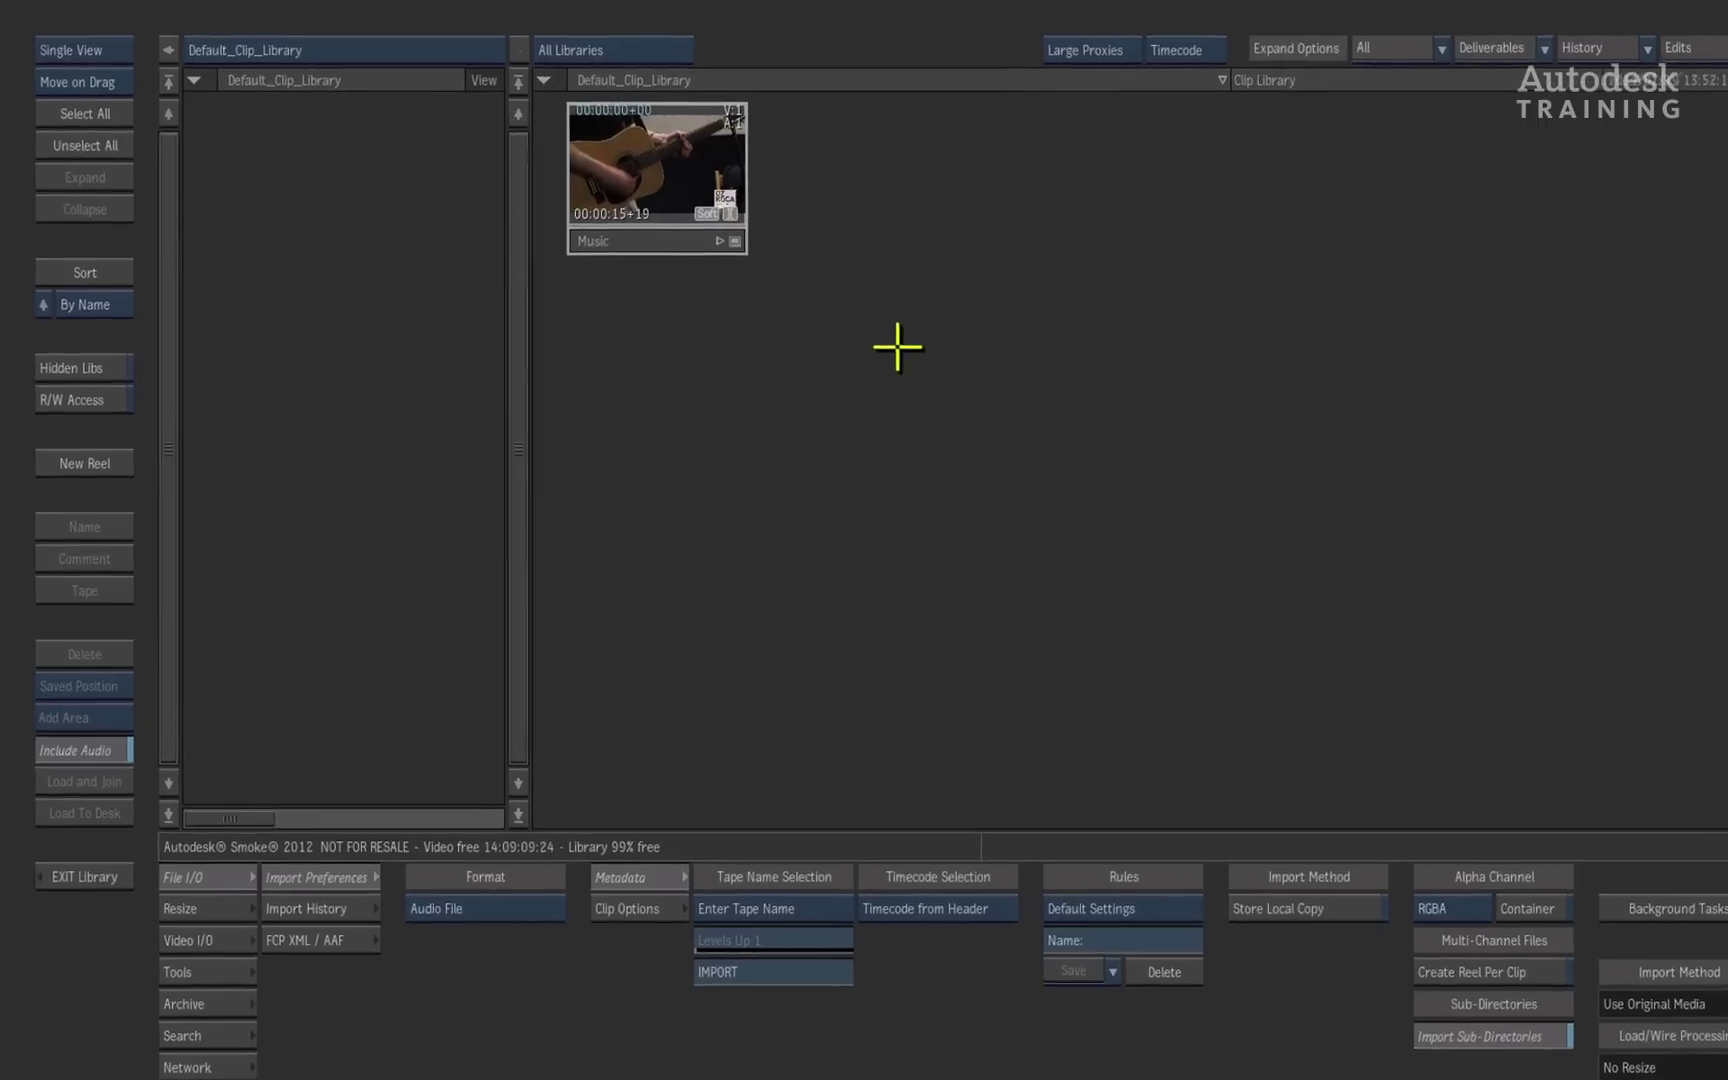
{"action": "left_click", "coordinate": [624, 237]}
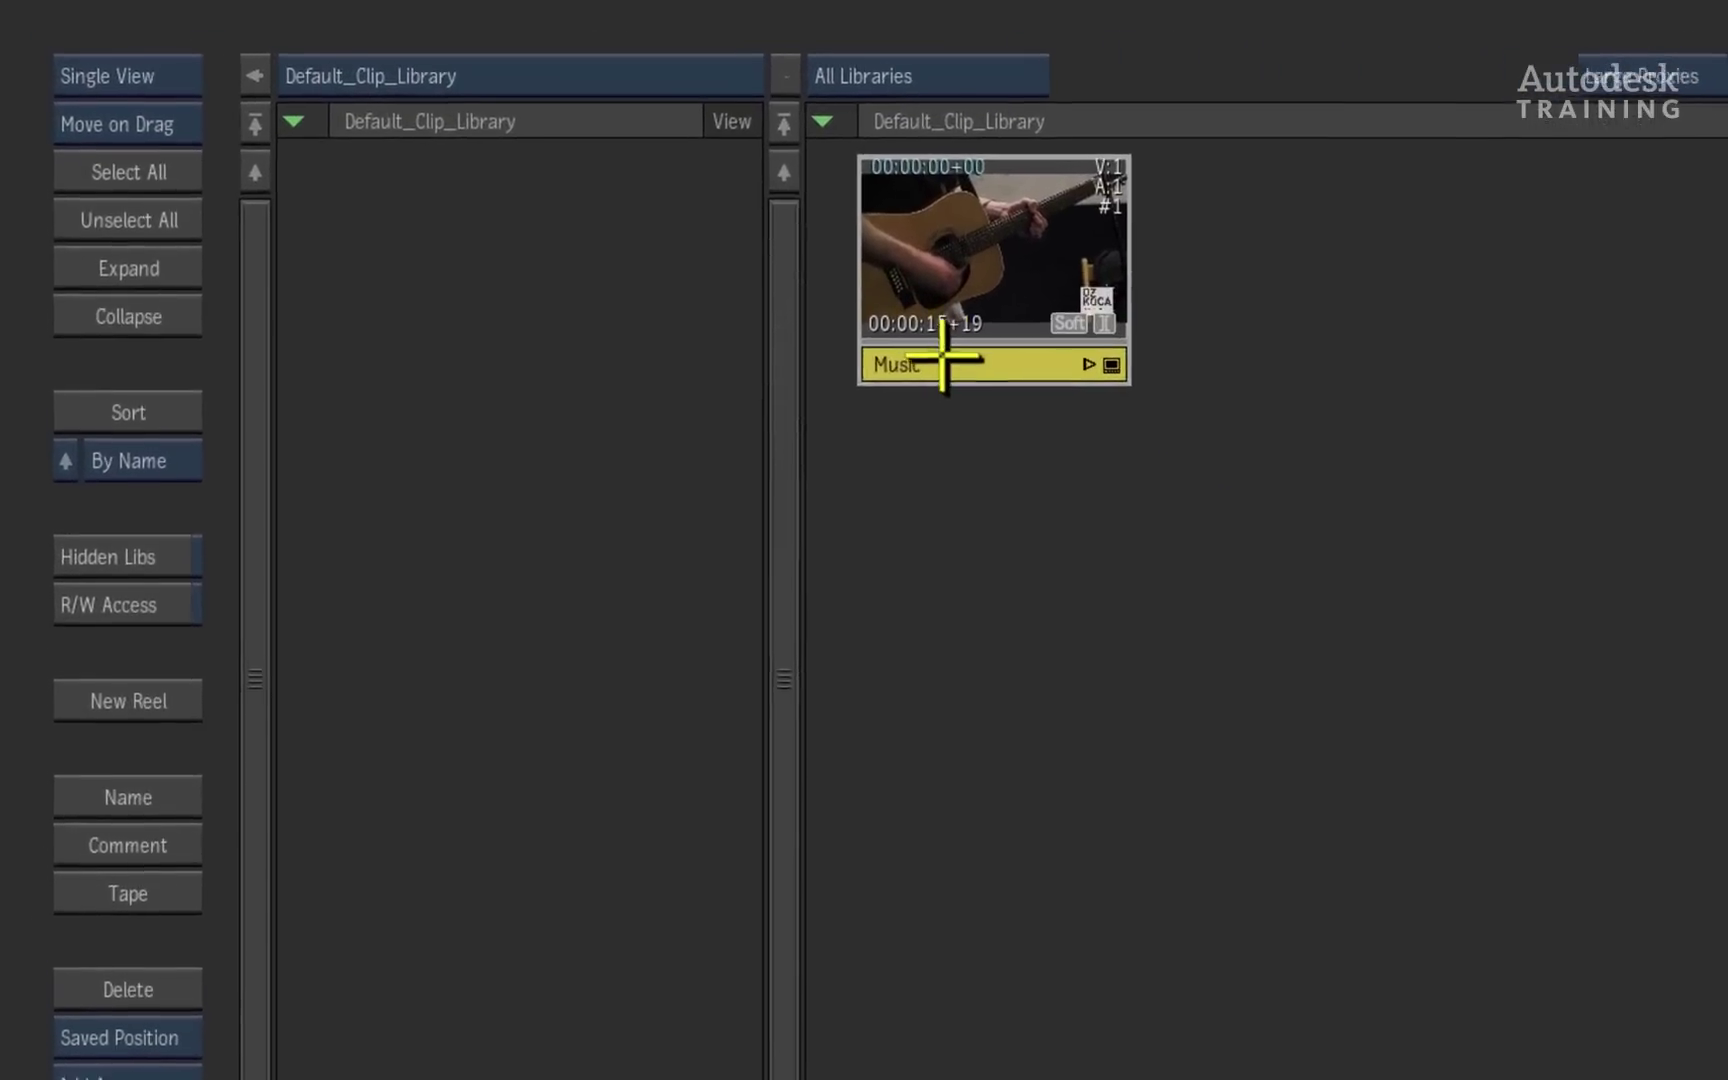
{"action": "left_click_drag", "start_coordinate": [943, 357], "coordinate": [972, 322]}
{"action": "mouse_move", "coordinate": [1240, 410]}
{"action": "left_mouse_down"}
{"action": "mouse_move", "coordinate": [1184, 424]}
{"action": "mouse_move", "coordinate": [1254, 417]}
{"action": "mouse_move", "coordinate": [1235, 432]}
{"action": "left_mouse_up"}
{"action": "left_click", "coordinate": [1386, 463]}
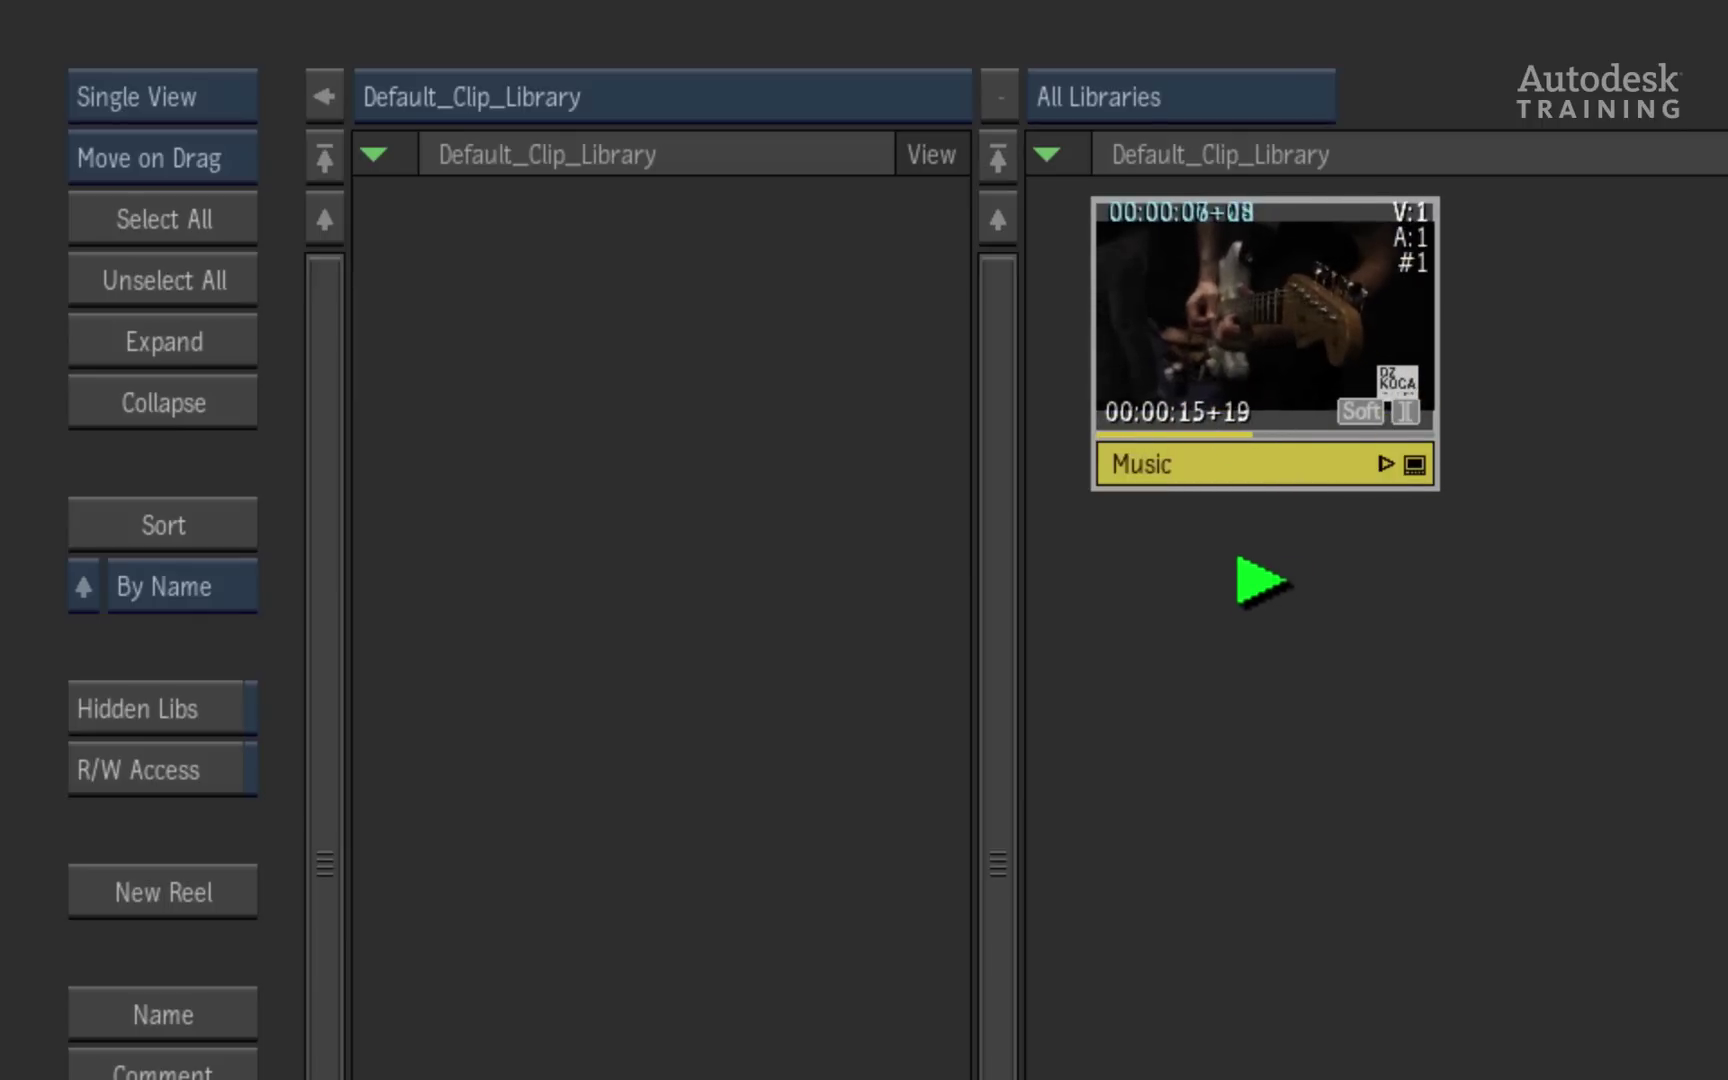
{"action": "left_click_drag", "start_coordinate": [1273, 386], "coordinate": [1099, 390]}
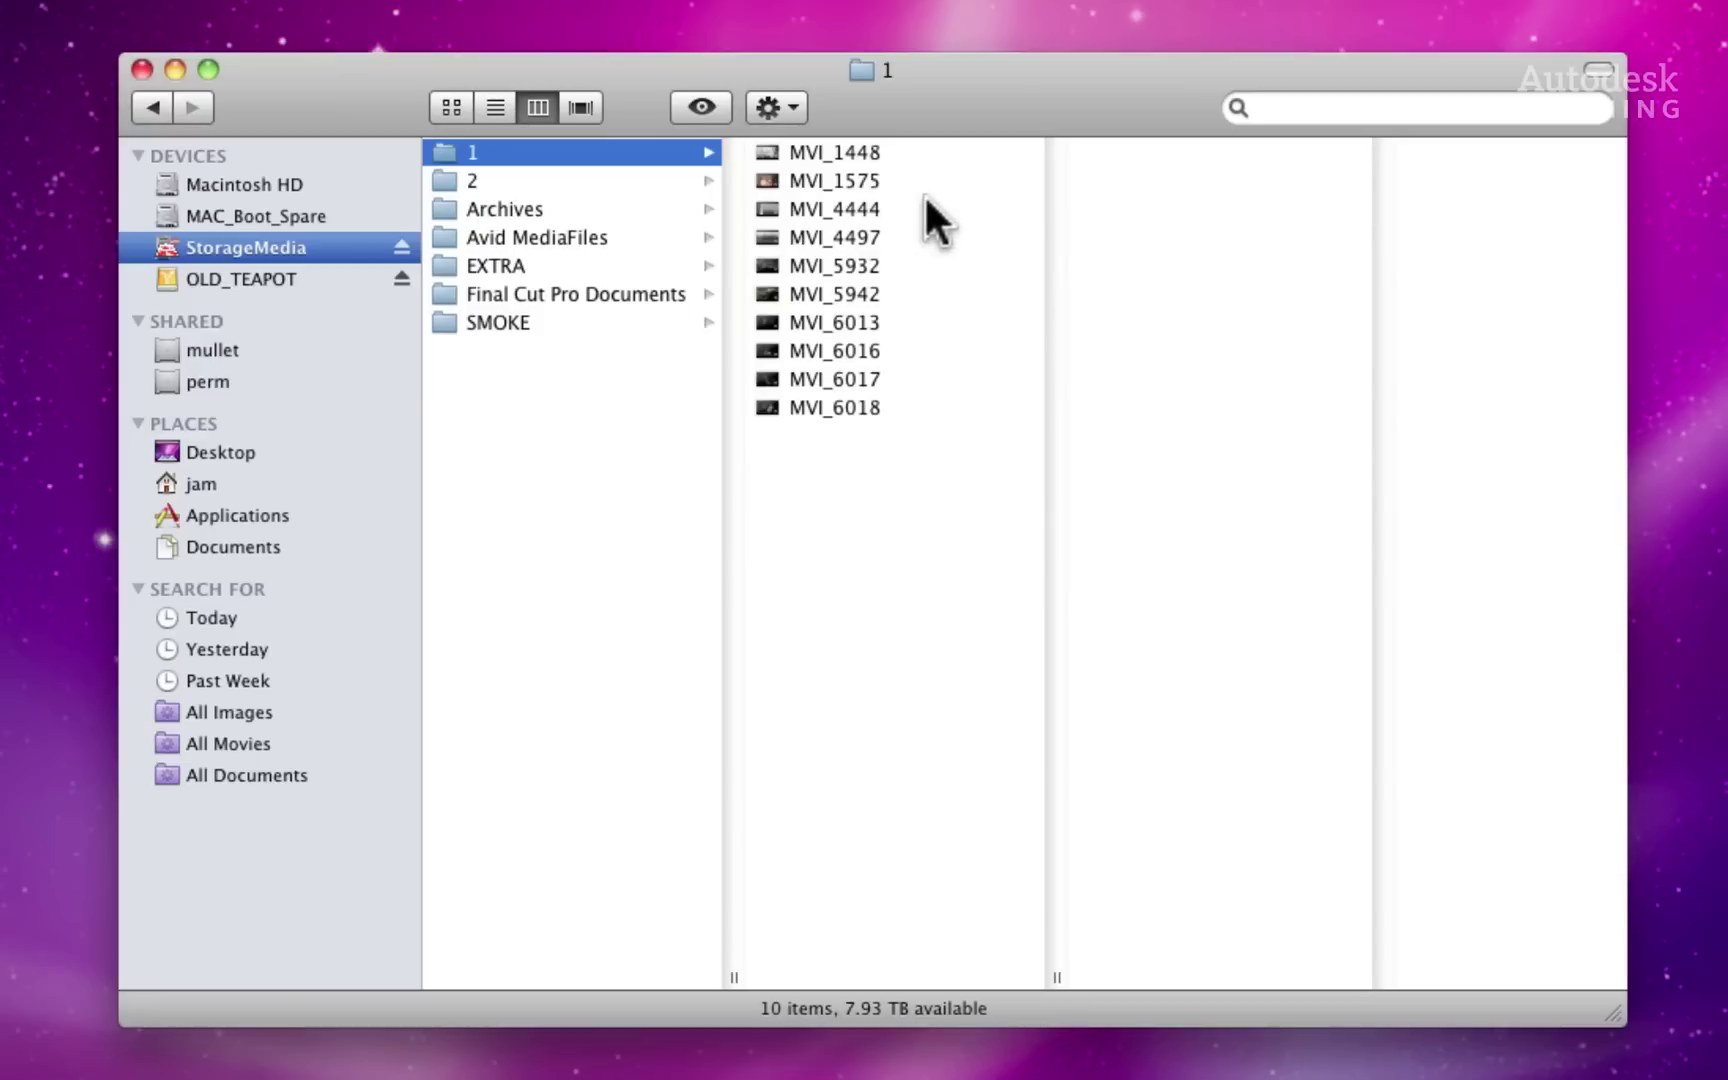
Step: Move all ten MVI files from folder 1 into folder 2, then check both folders
{"action": "left_click_drag", "start_coordinate": [917, 493], "coordinate": [455, 175]}
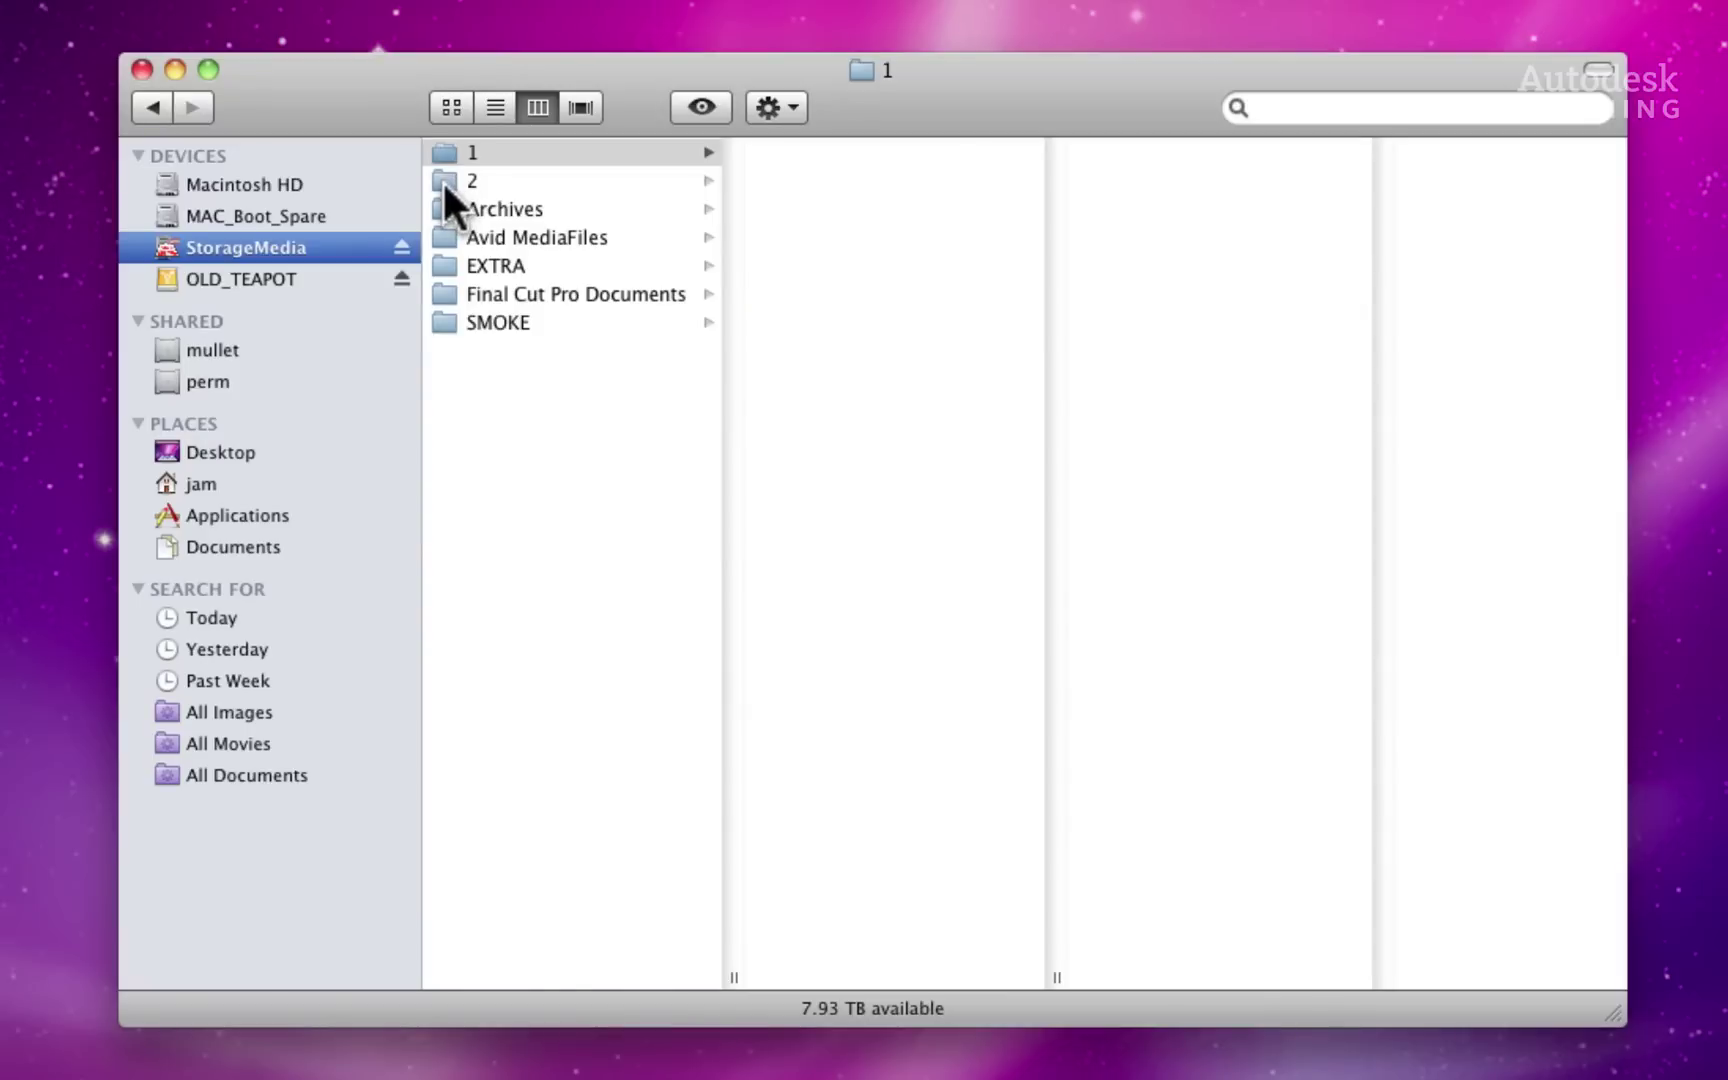
{"action": "left_click", "coordinate": [443, 176]}
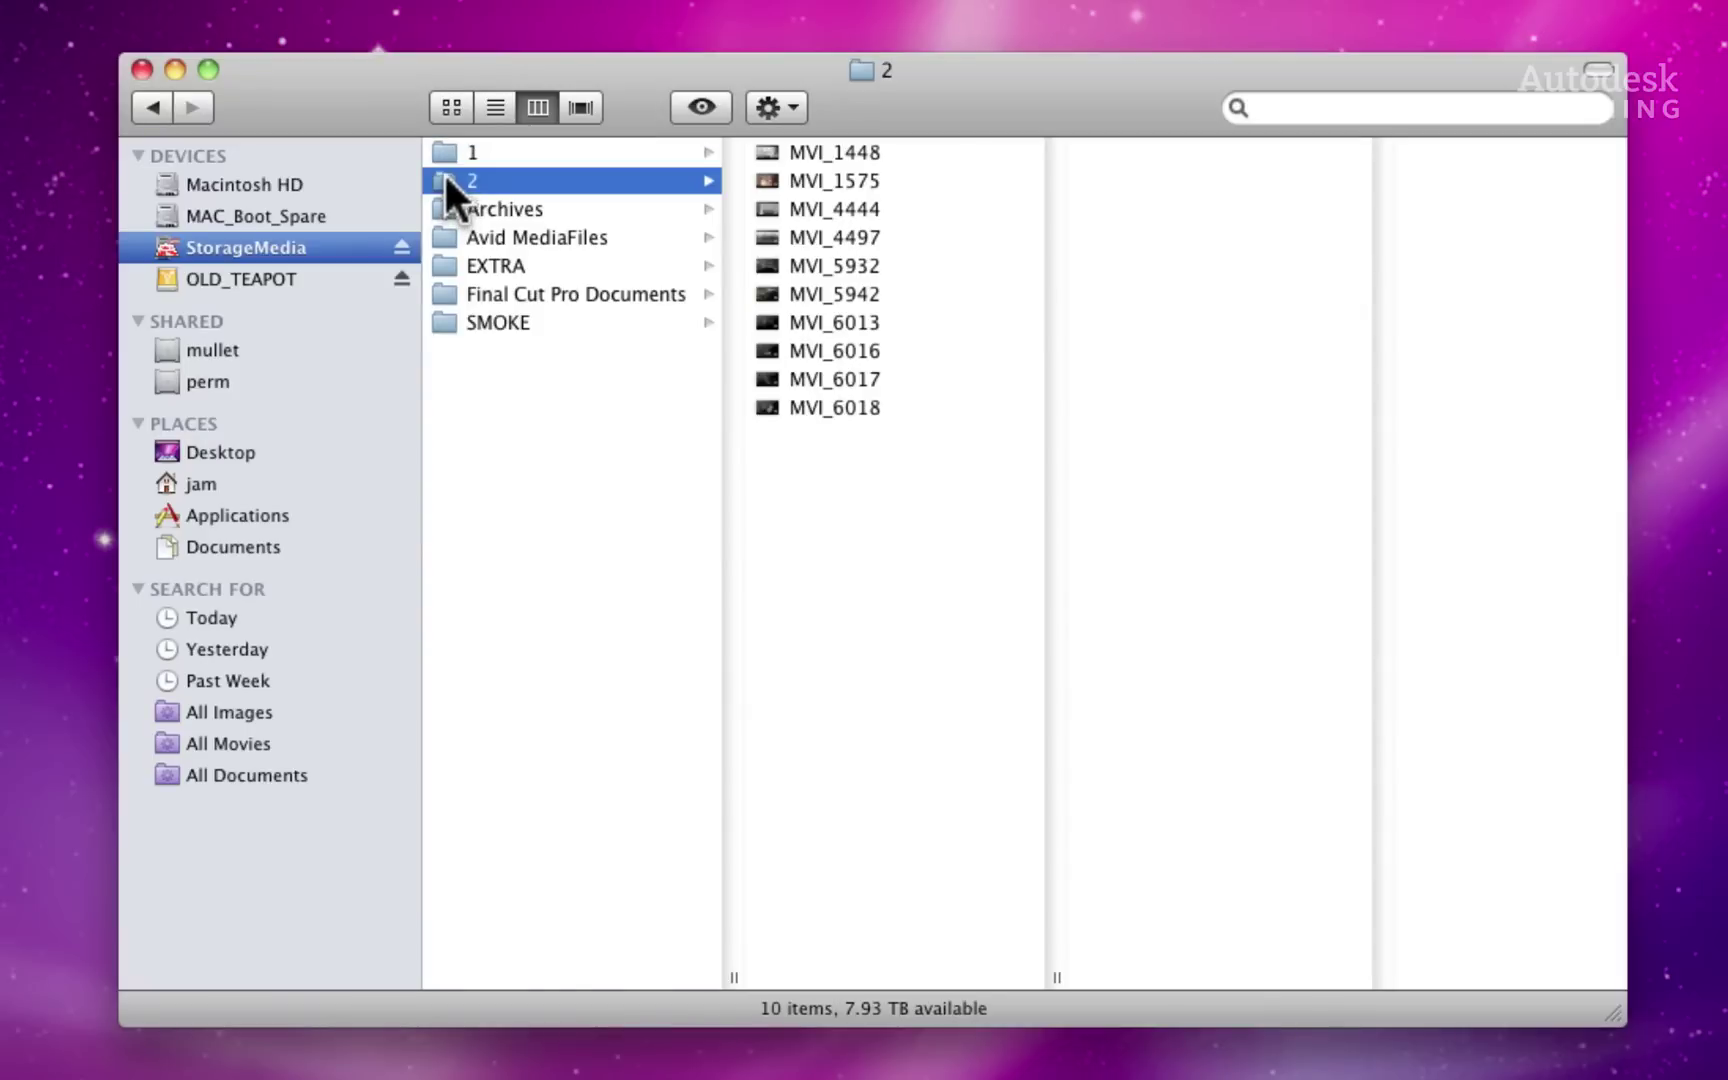
{"action": "left_click", "coordinate": [442, 152]}
{"action": "left_click", "coordinate": [445, 176]}
{"action": "left_click", "coordinate": [443, 150]}
{"action": "left_click", "coordinate": [446, 176]}
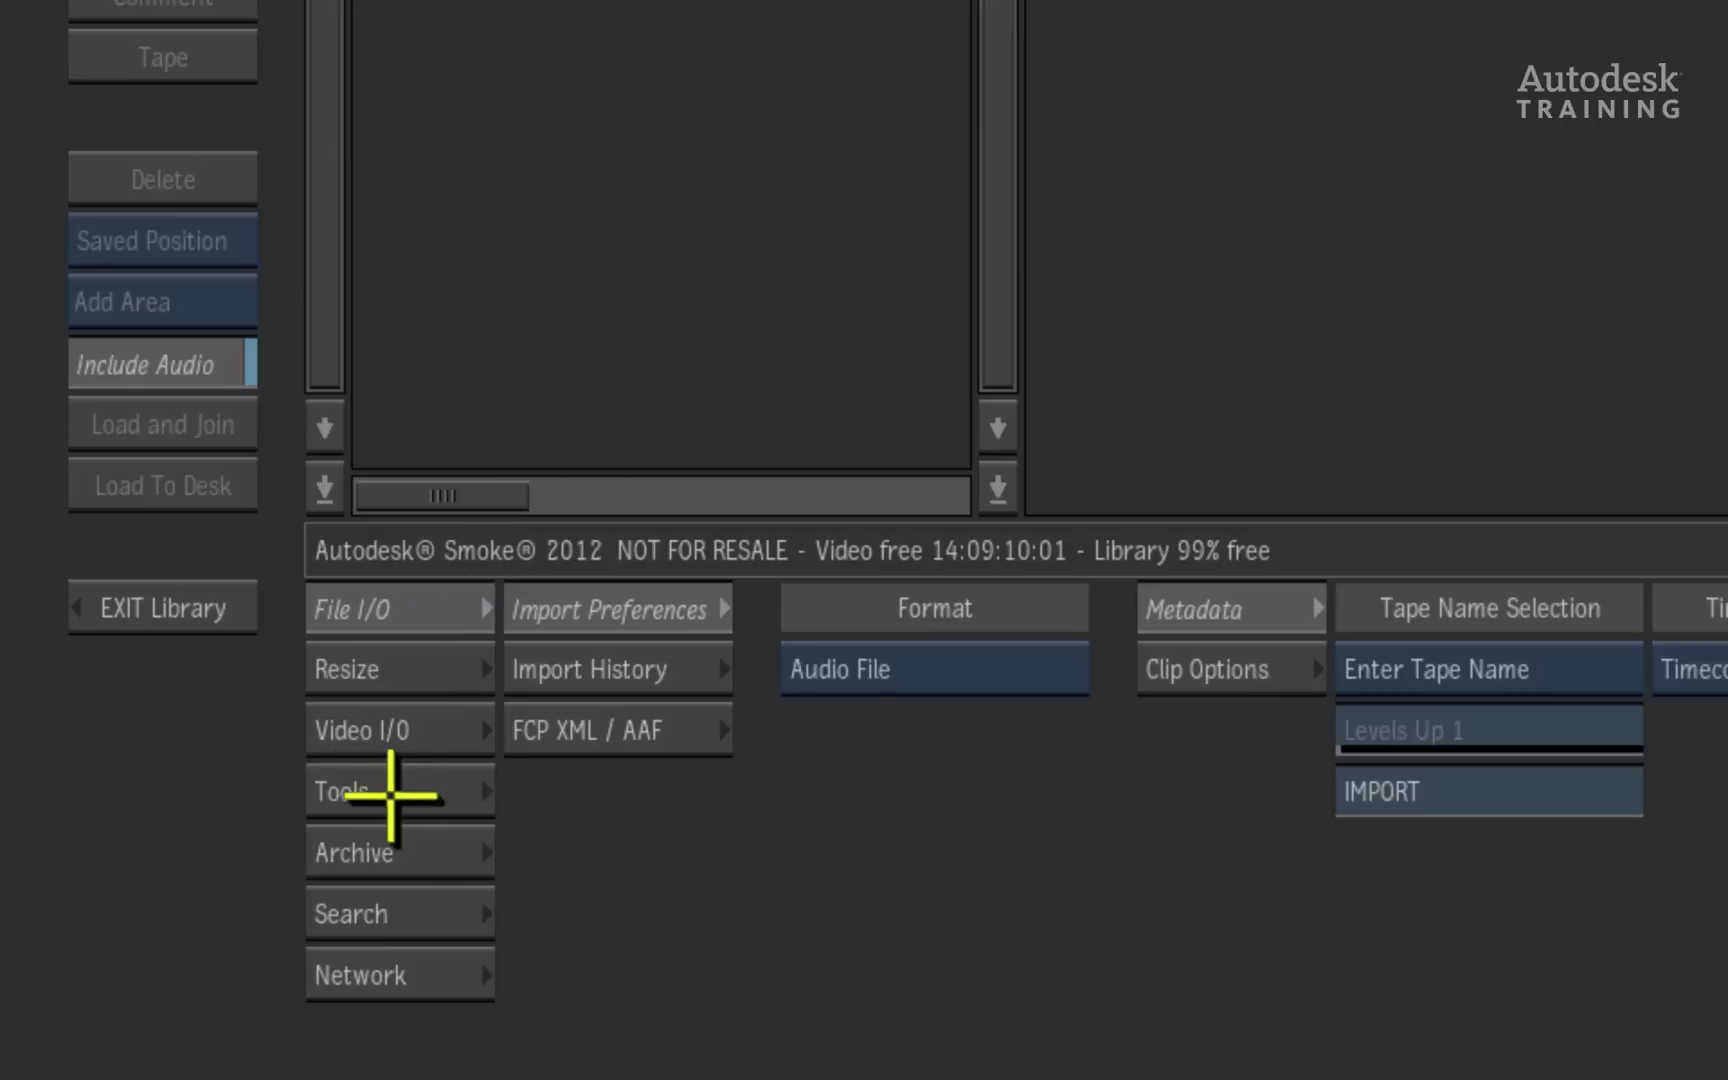
Step: Unlink the Music clip's Video & Audio media with Tools > Unlink/Relink, and confirm
{"action": "left_click", "coordinate": [193, 935]}
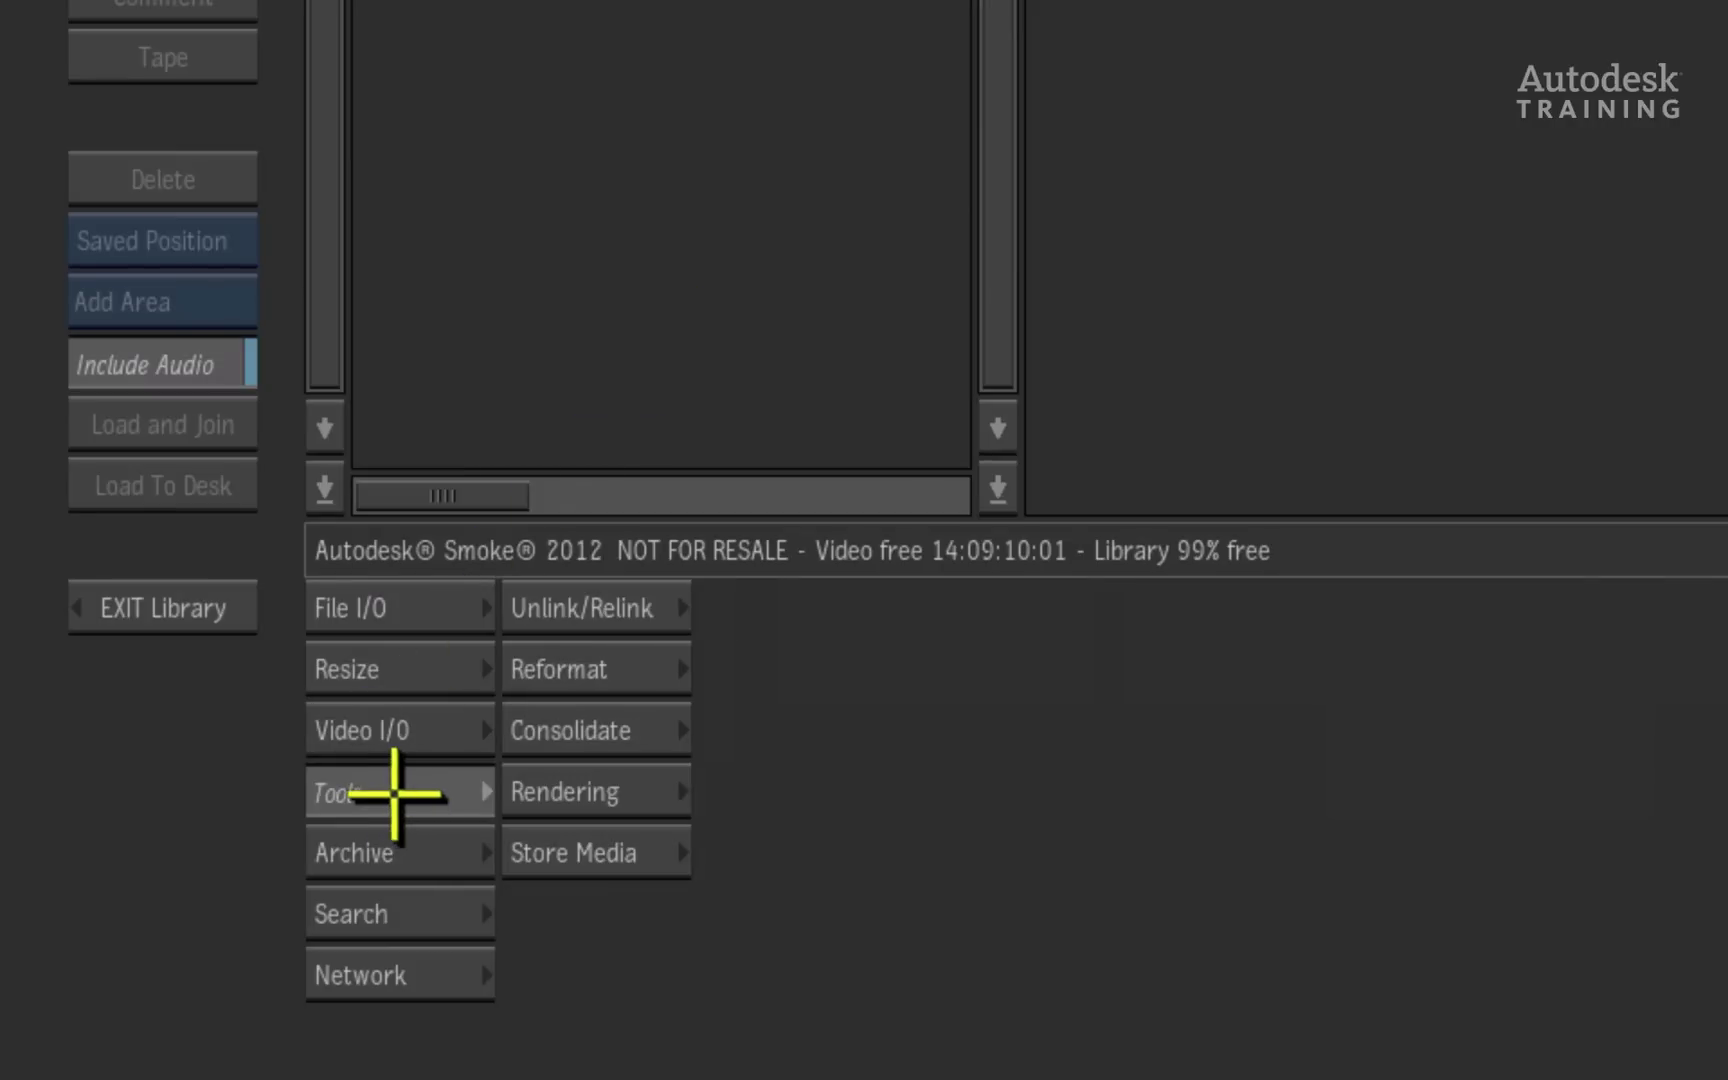
{"action": "left_click", "coordinate": [626, 603]}
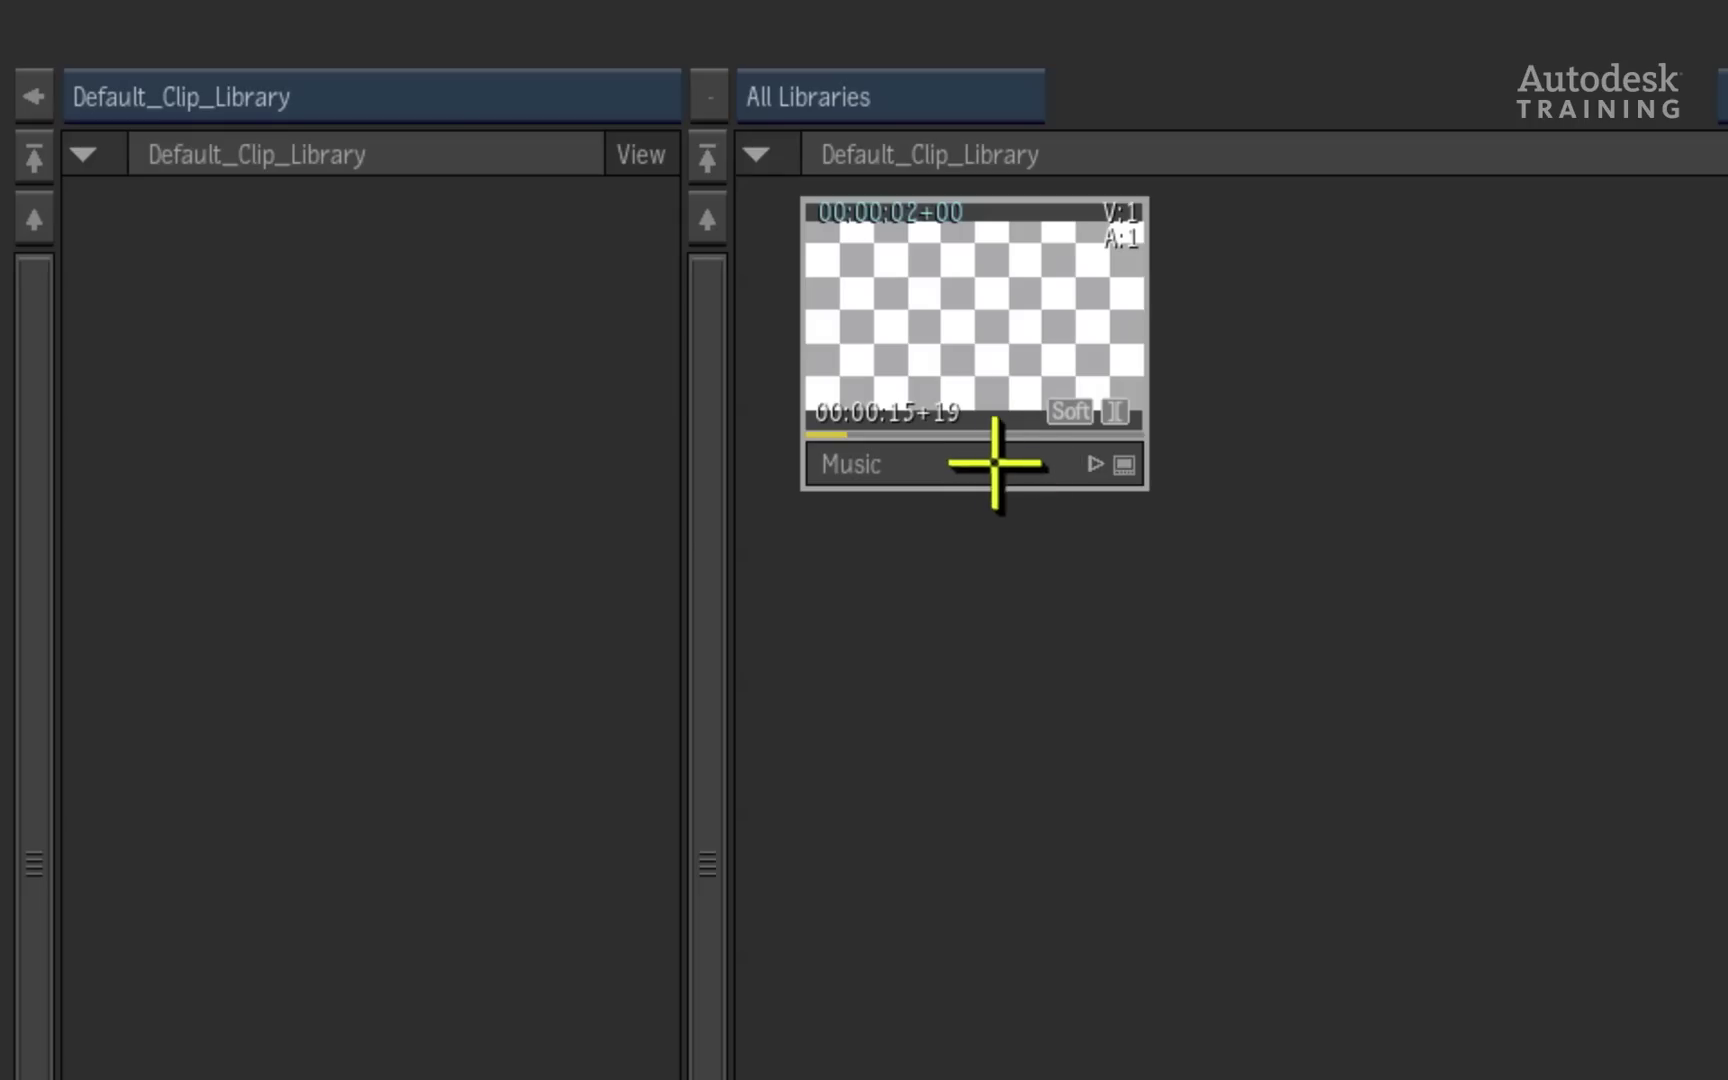
{"action": "left_click", "coordinate": [964, 466]}
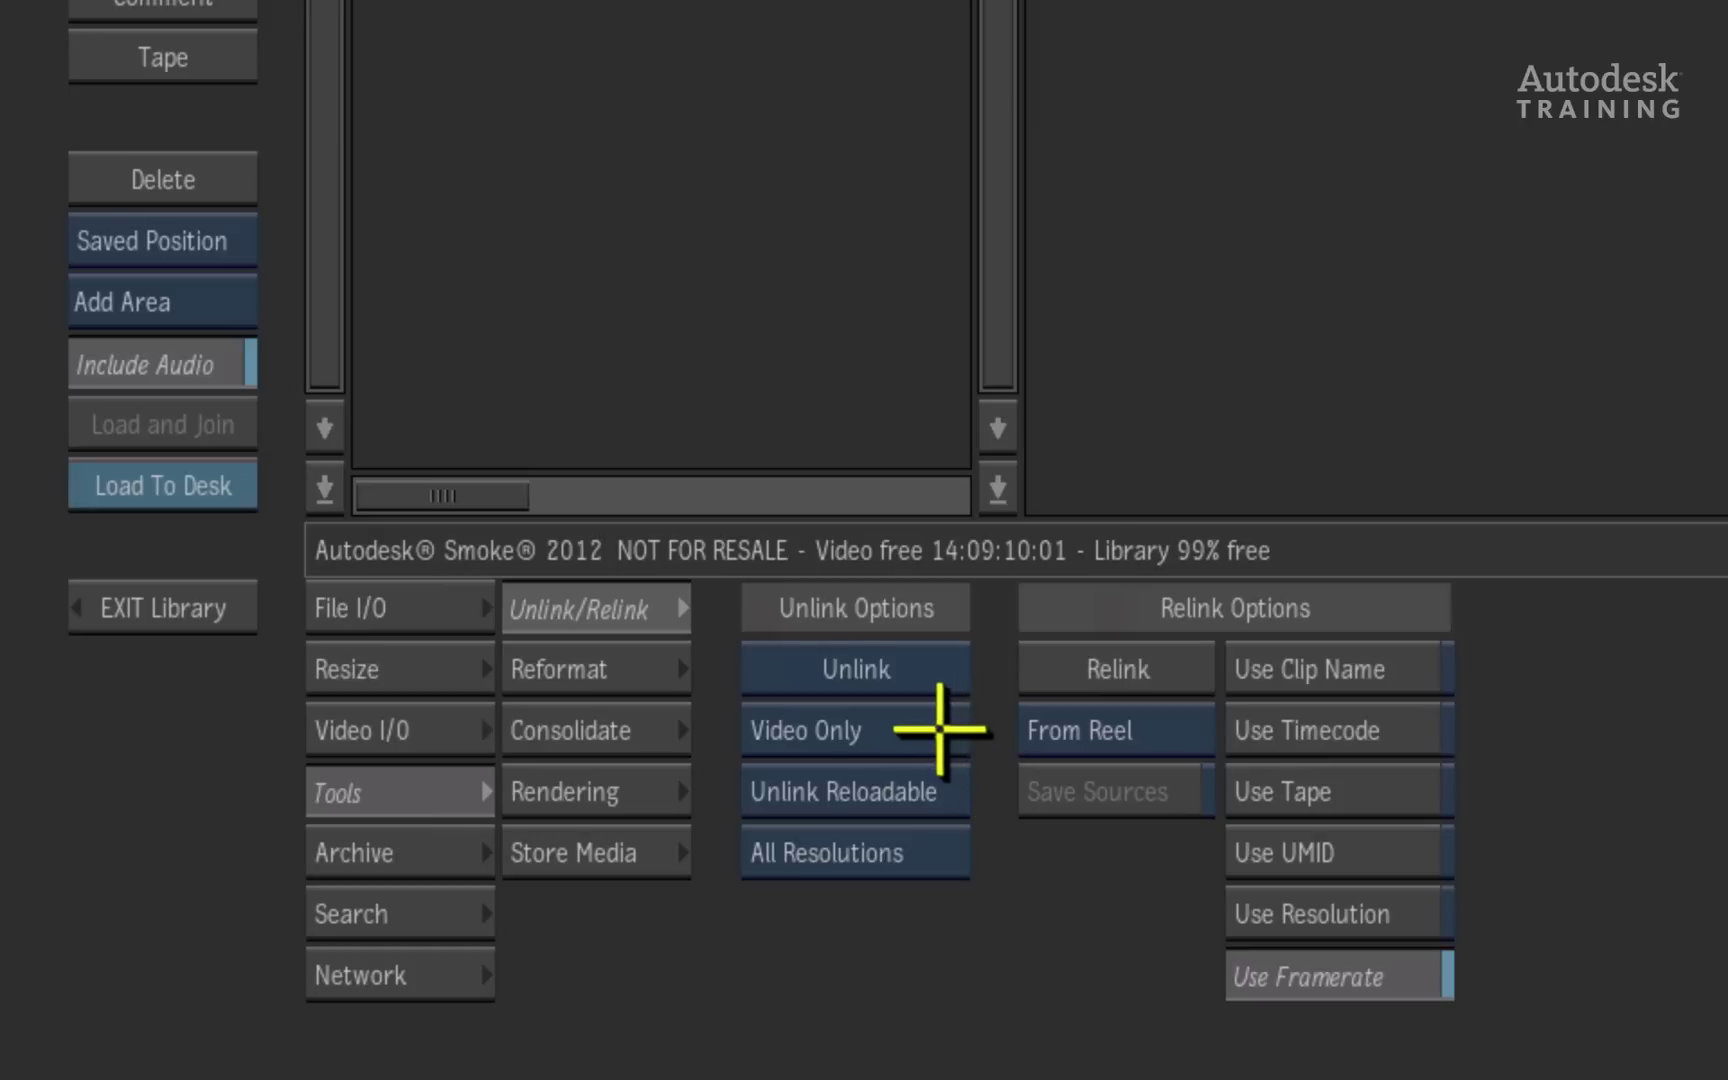
{"action": "left_click", "coordinate": [945, 727]}
{"action": "left_click", "coordinate": [928, 628]}
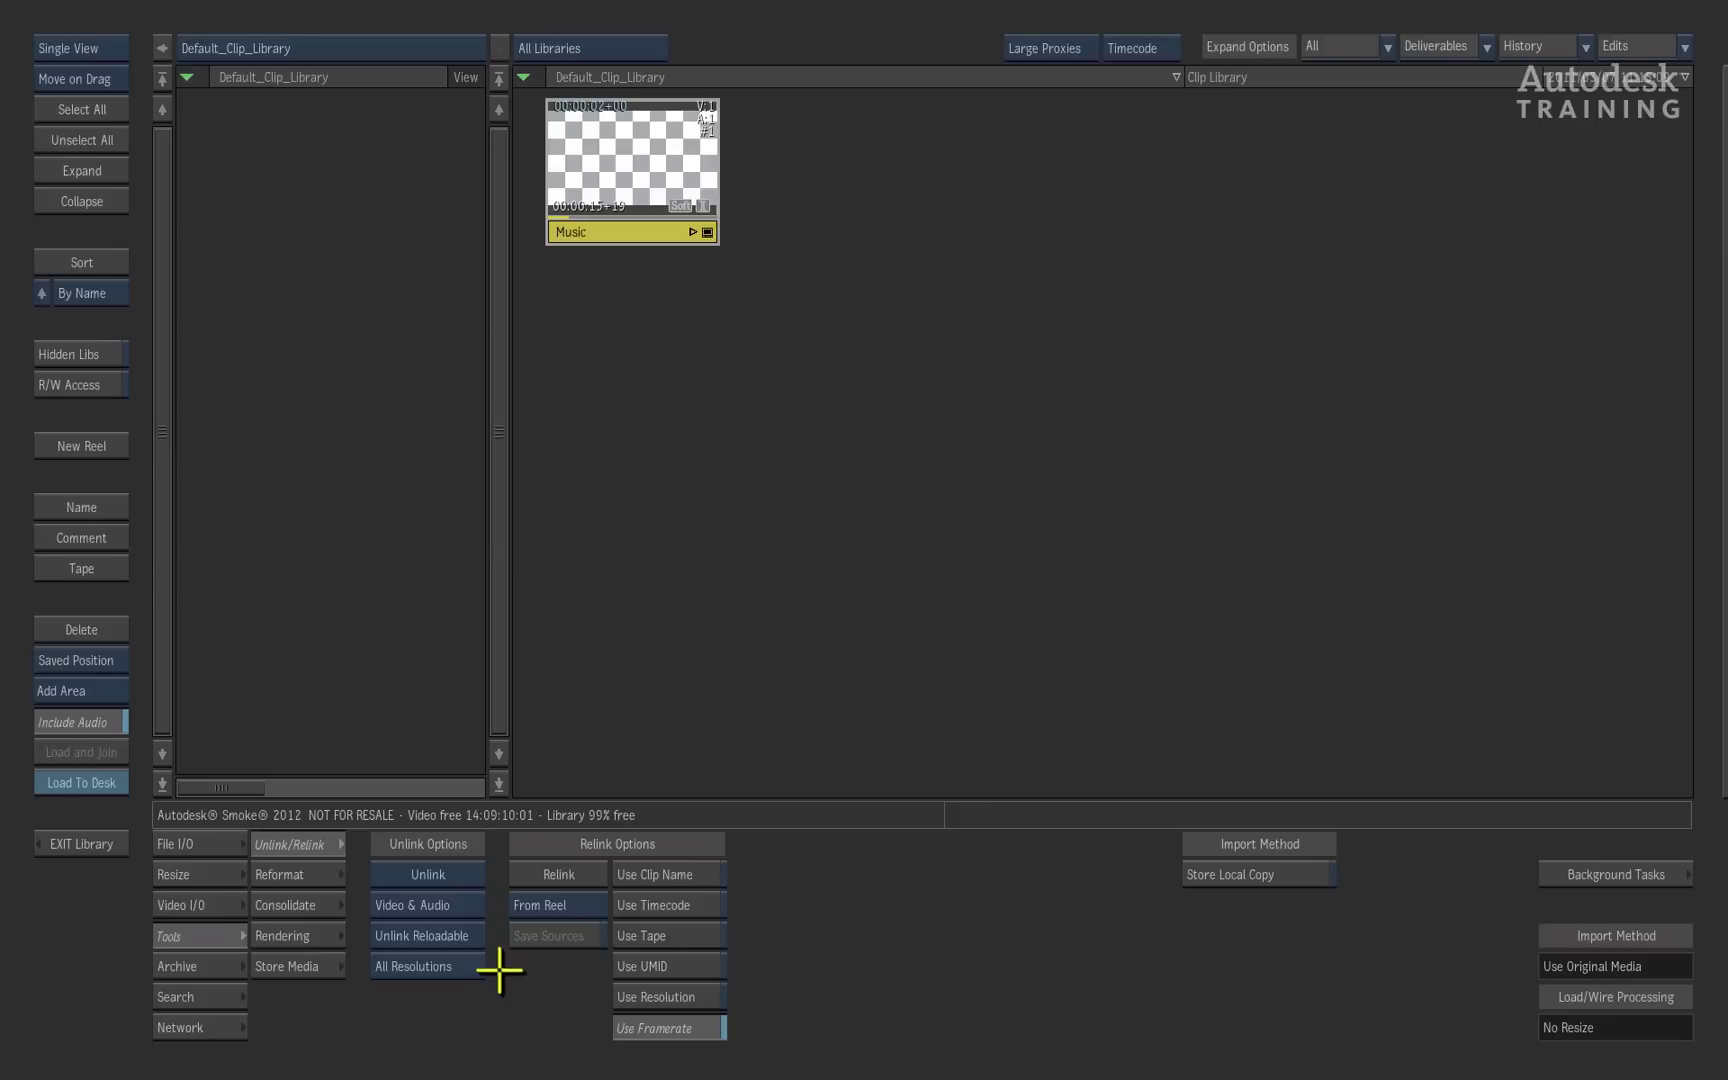
{"action": "left_click", "coordinate": [440, 874]}
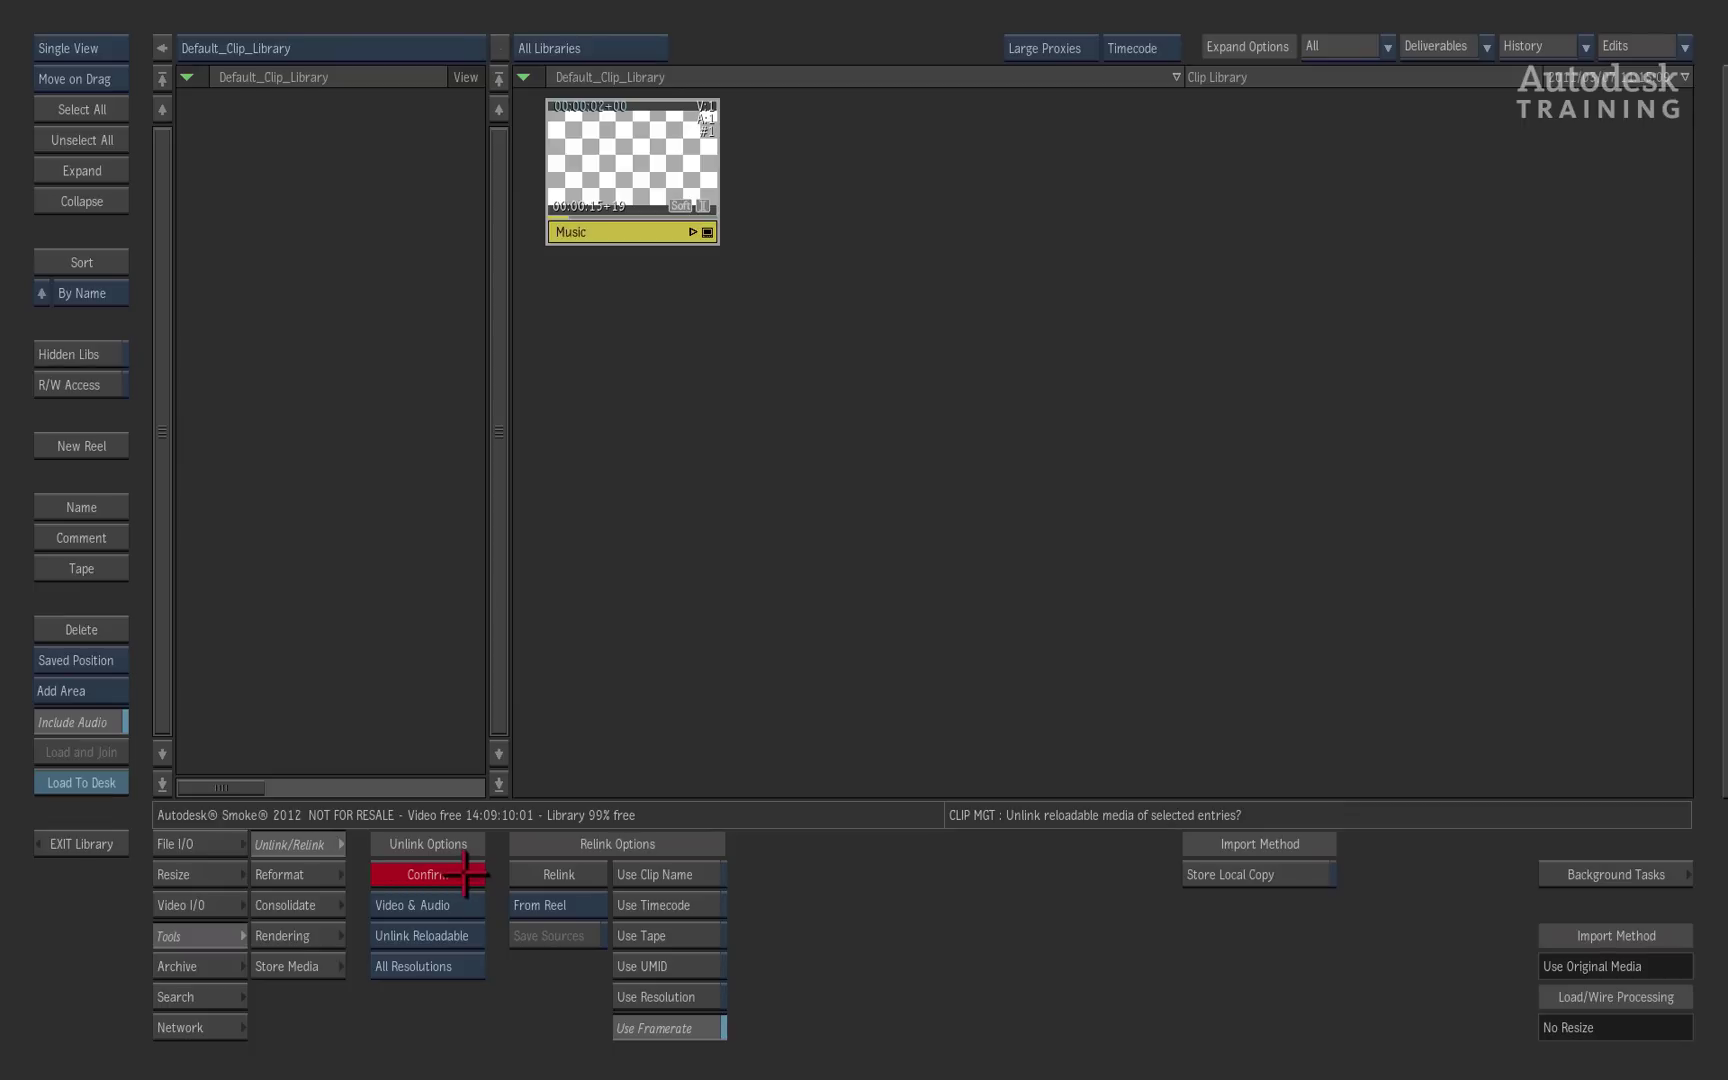
{"action": "left_click", "coordinate": [461, 874]}
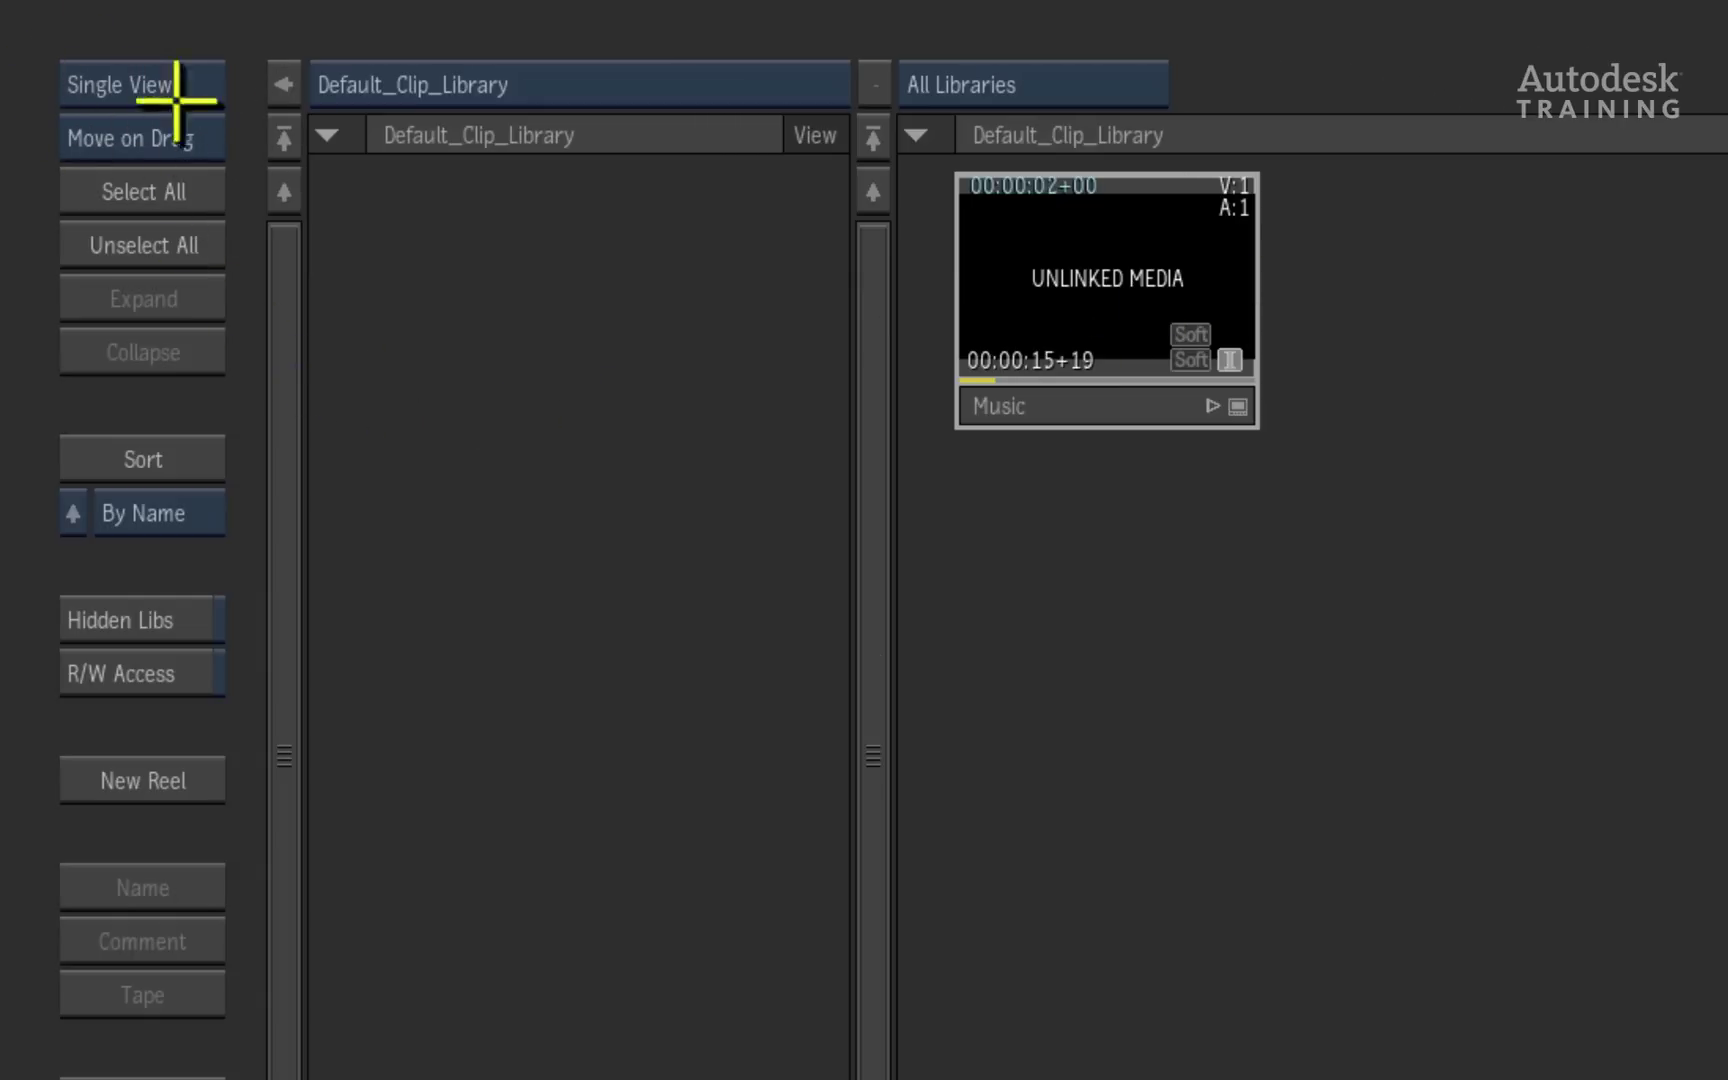
Step: Split the library view and browse the /Volumes gateway to StorageMedia's folder 2 MVI clips
{"action": "left_click", "coordinate": [206, 70]}
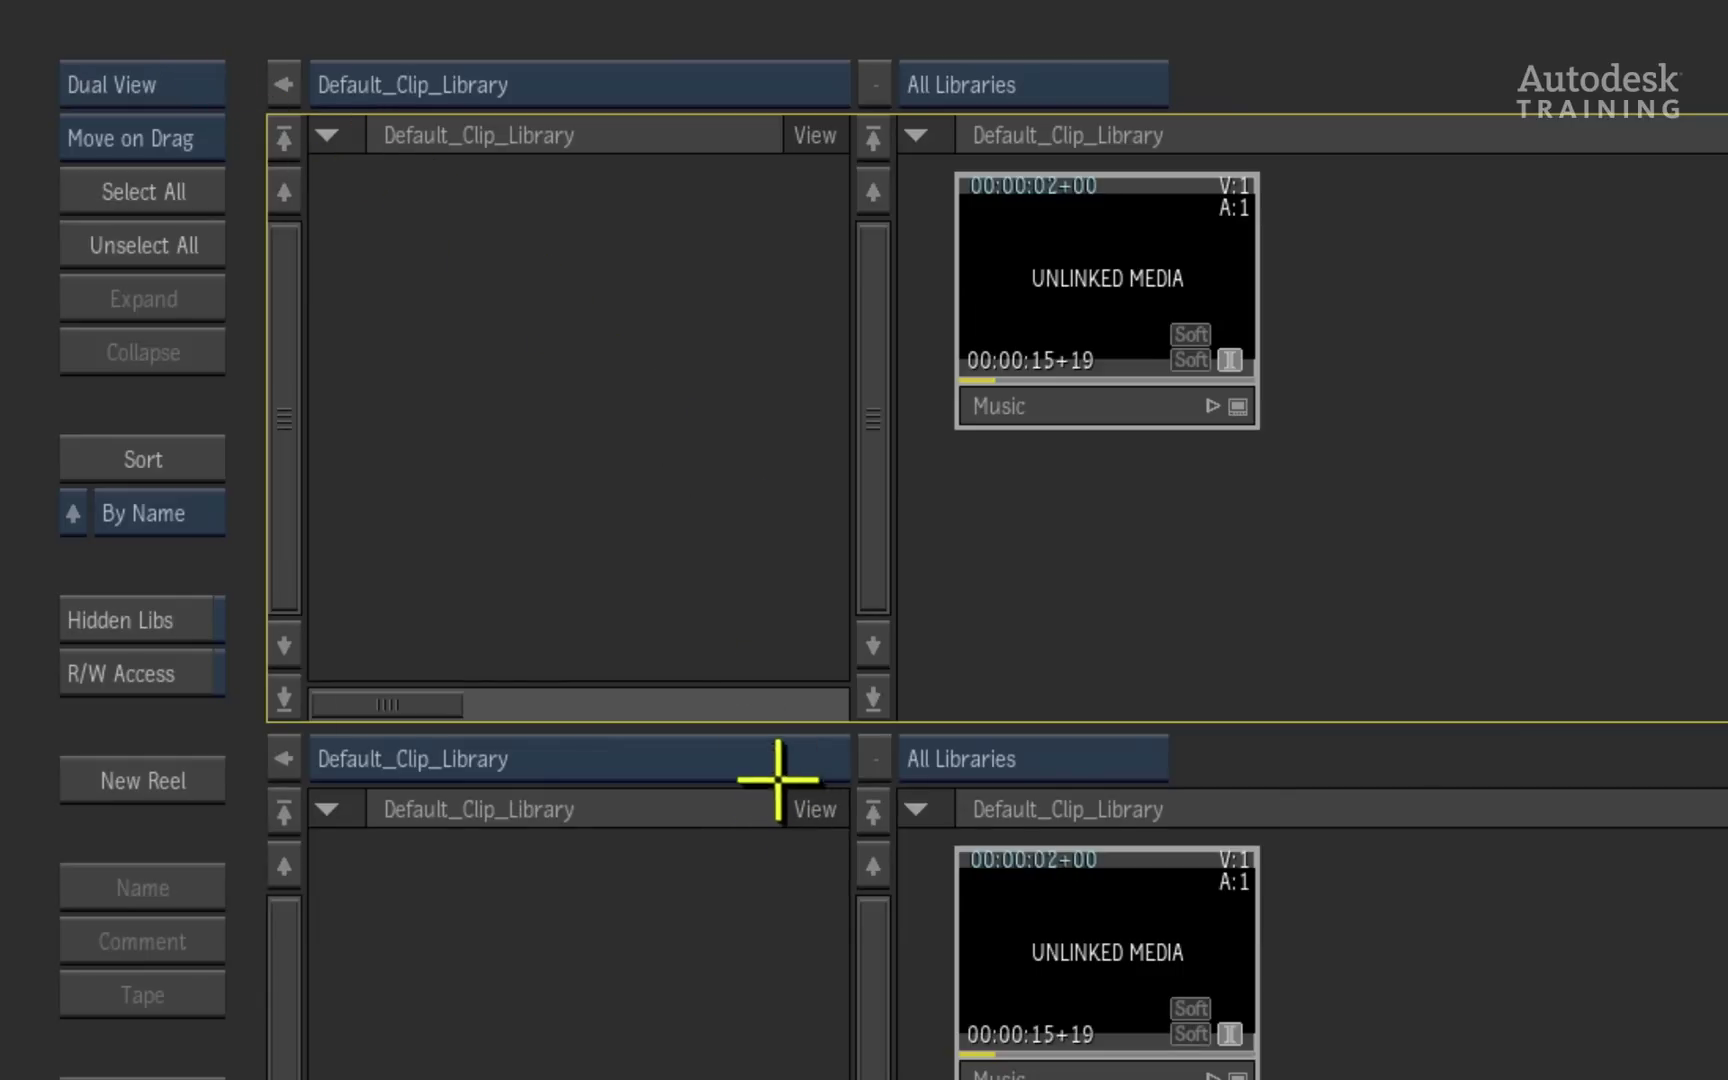
{"action": "left_click", "coordinate": [747, 756]}
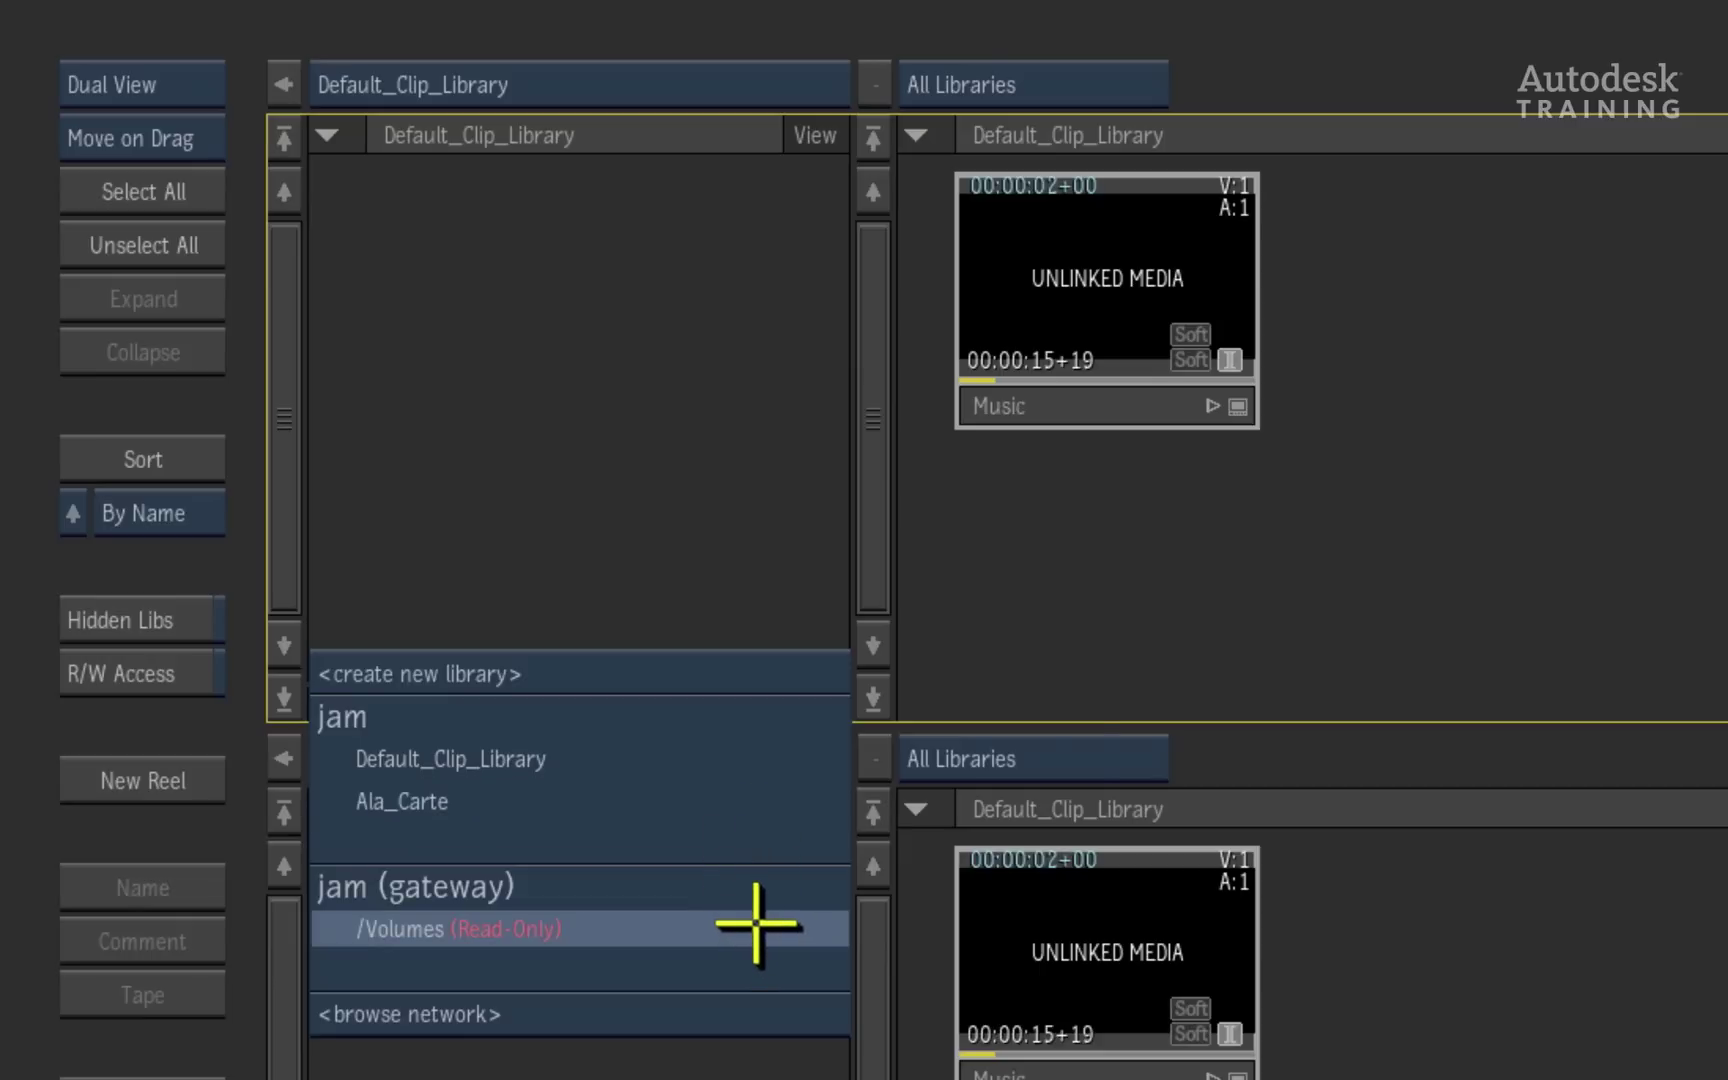
{"action": "left_click", "coordinate": [757, 924]}
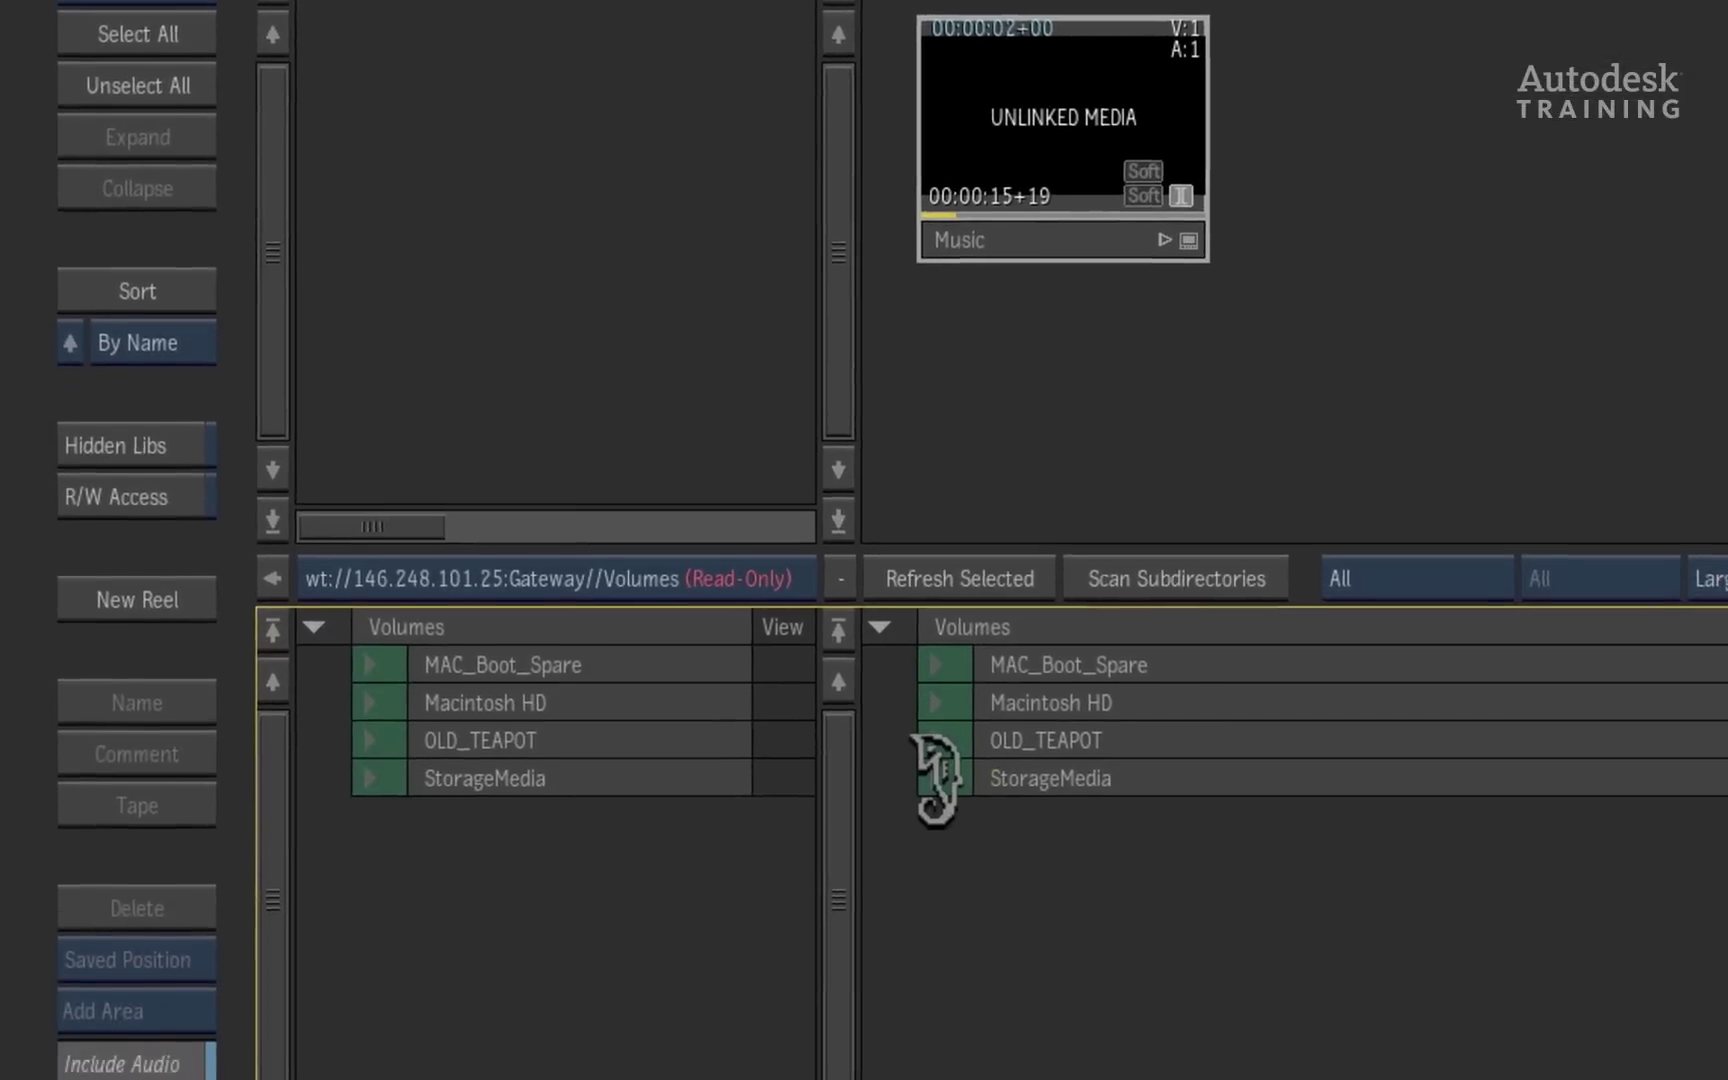
{"action": "left_click", "coordinate": [936, 778]}
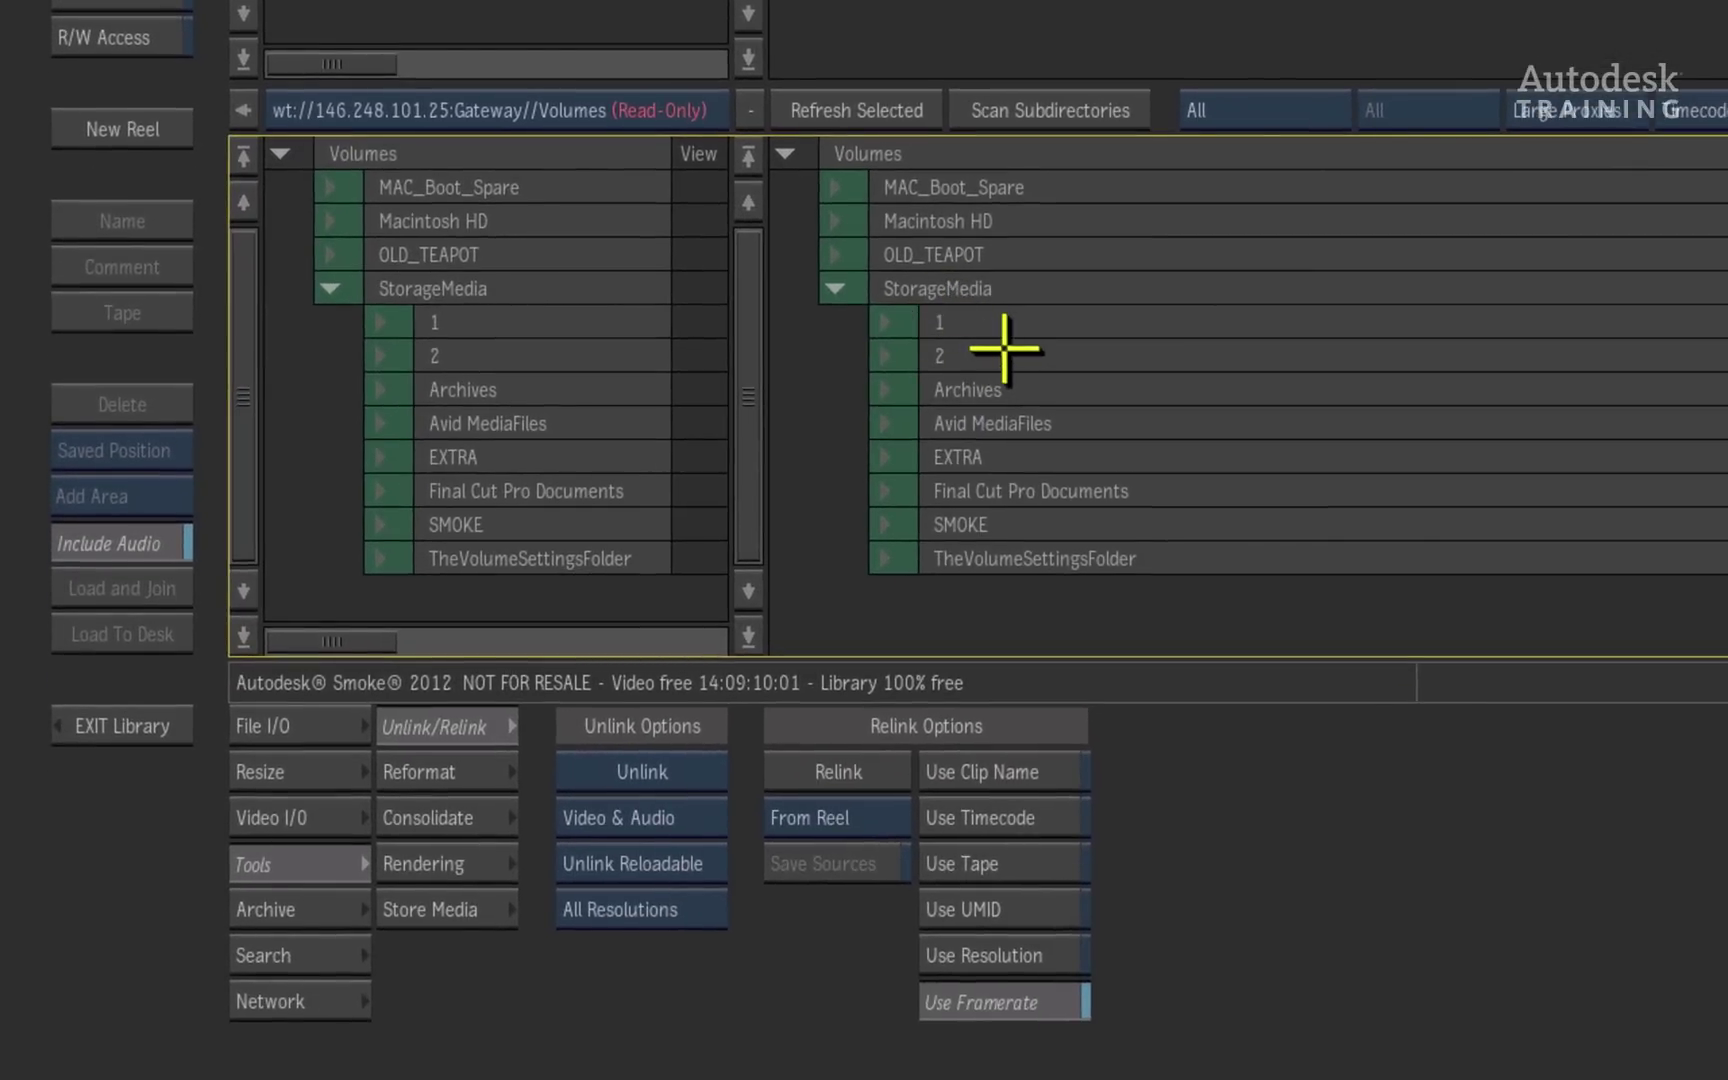
{"action": "left_click", "coordinate": [882, 324]}
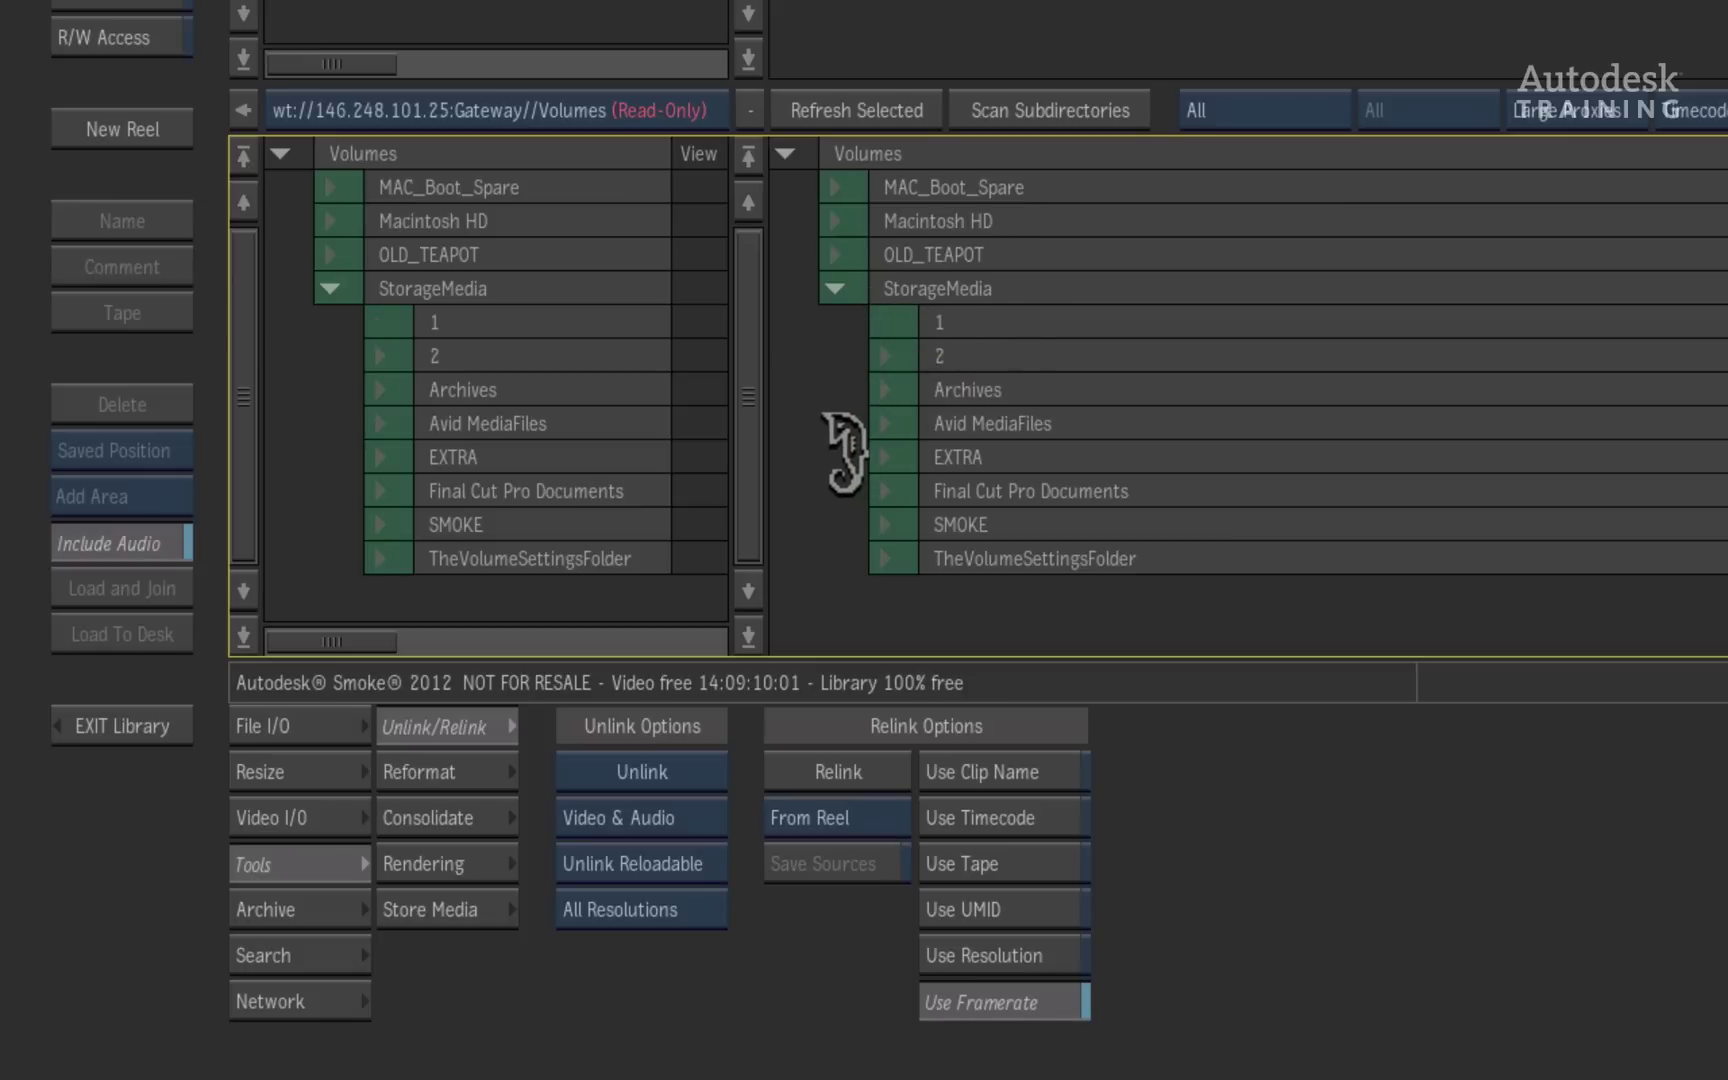
{"action": "left_click_drag", "start_coordinate": [744, 339], "coordinate": [737, 409]}
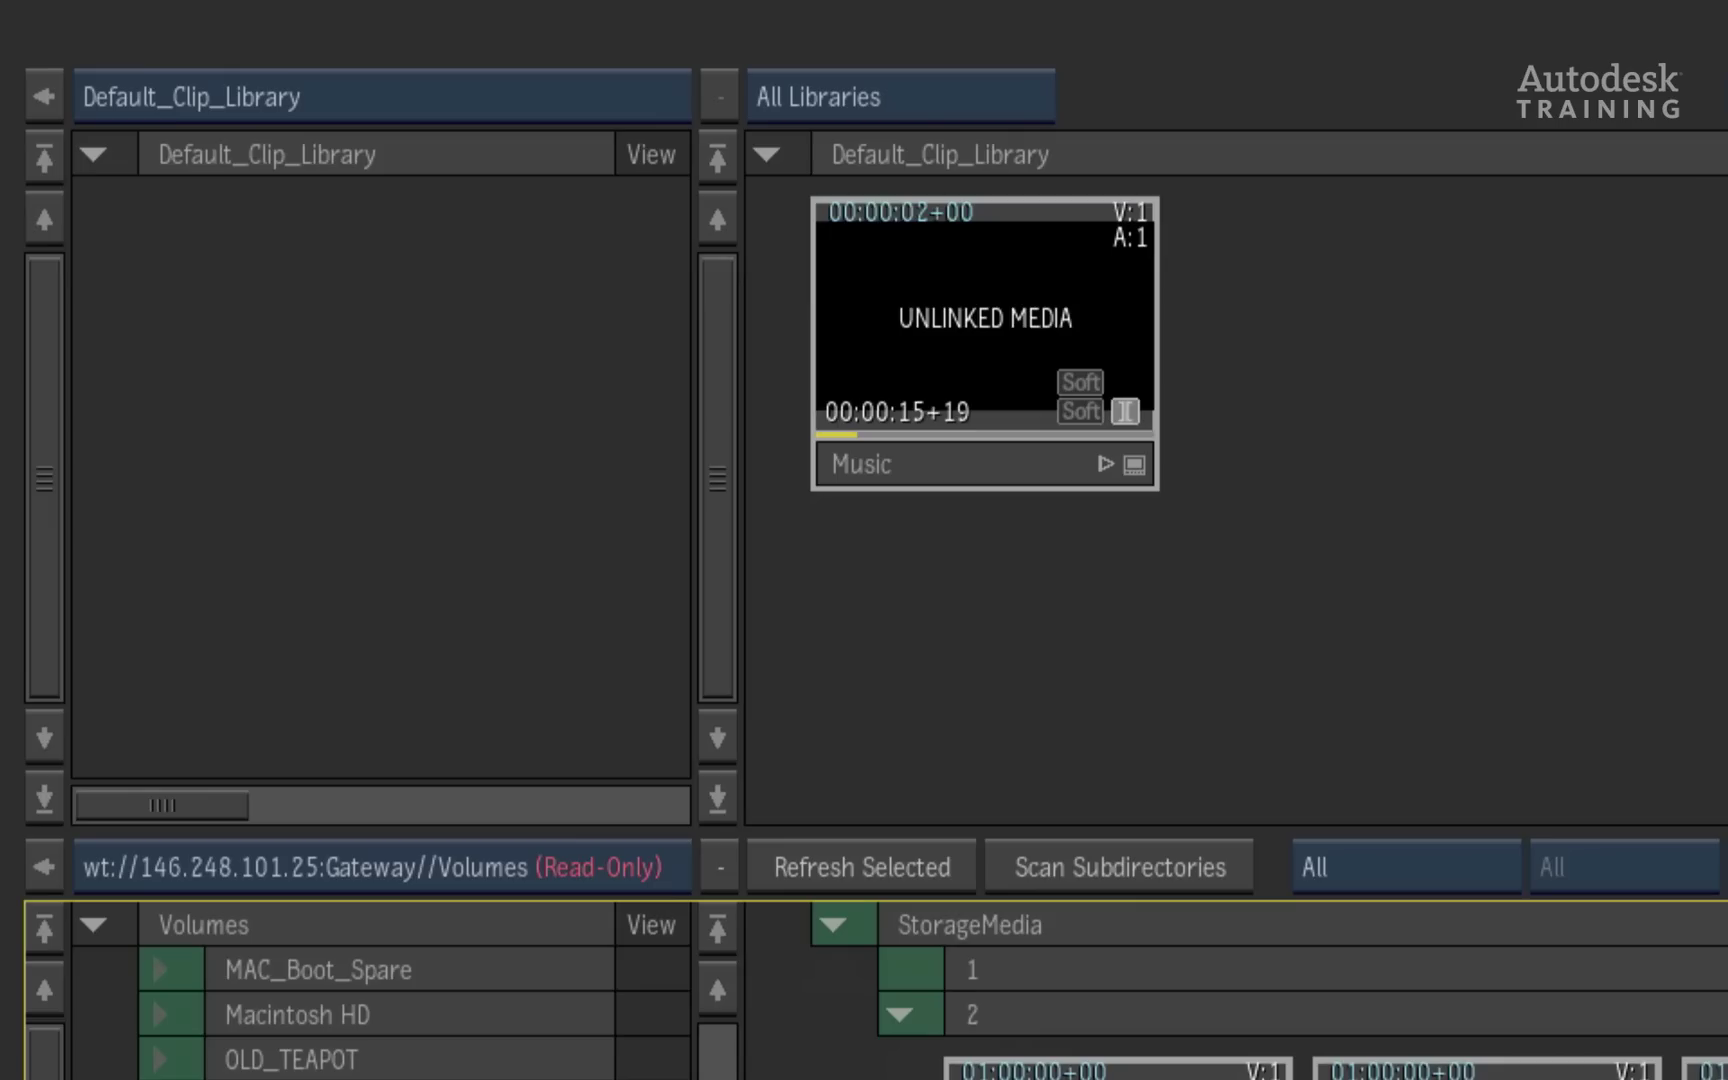
Step: Relink the Music clip From Gateway, matching by clip name with timecode, tape and UMID off
{"action": "left_click", "coordinate": [964, 467]}
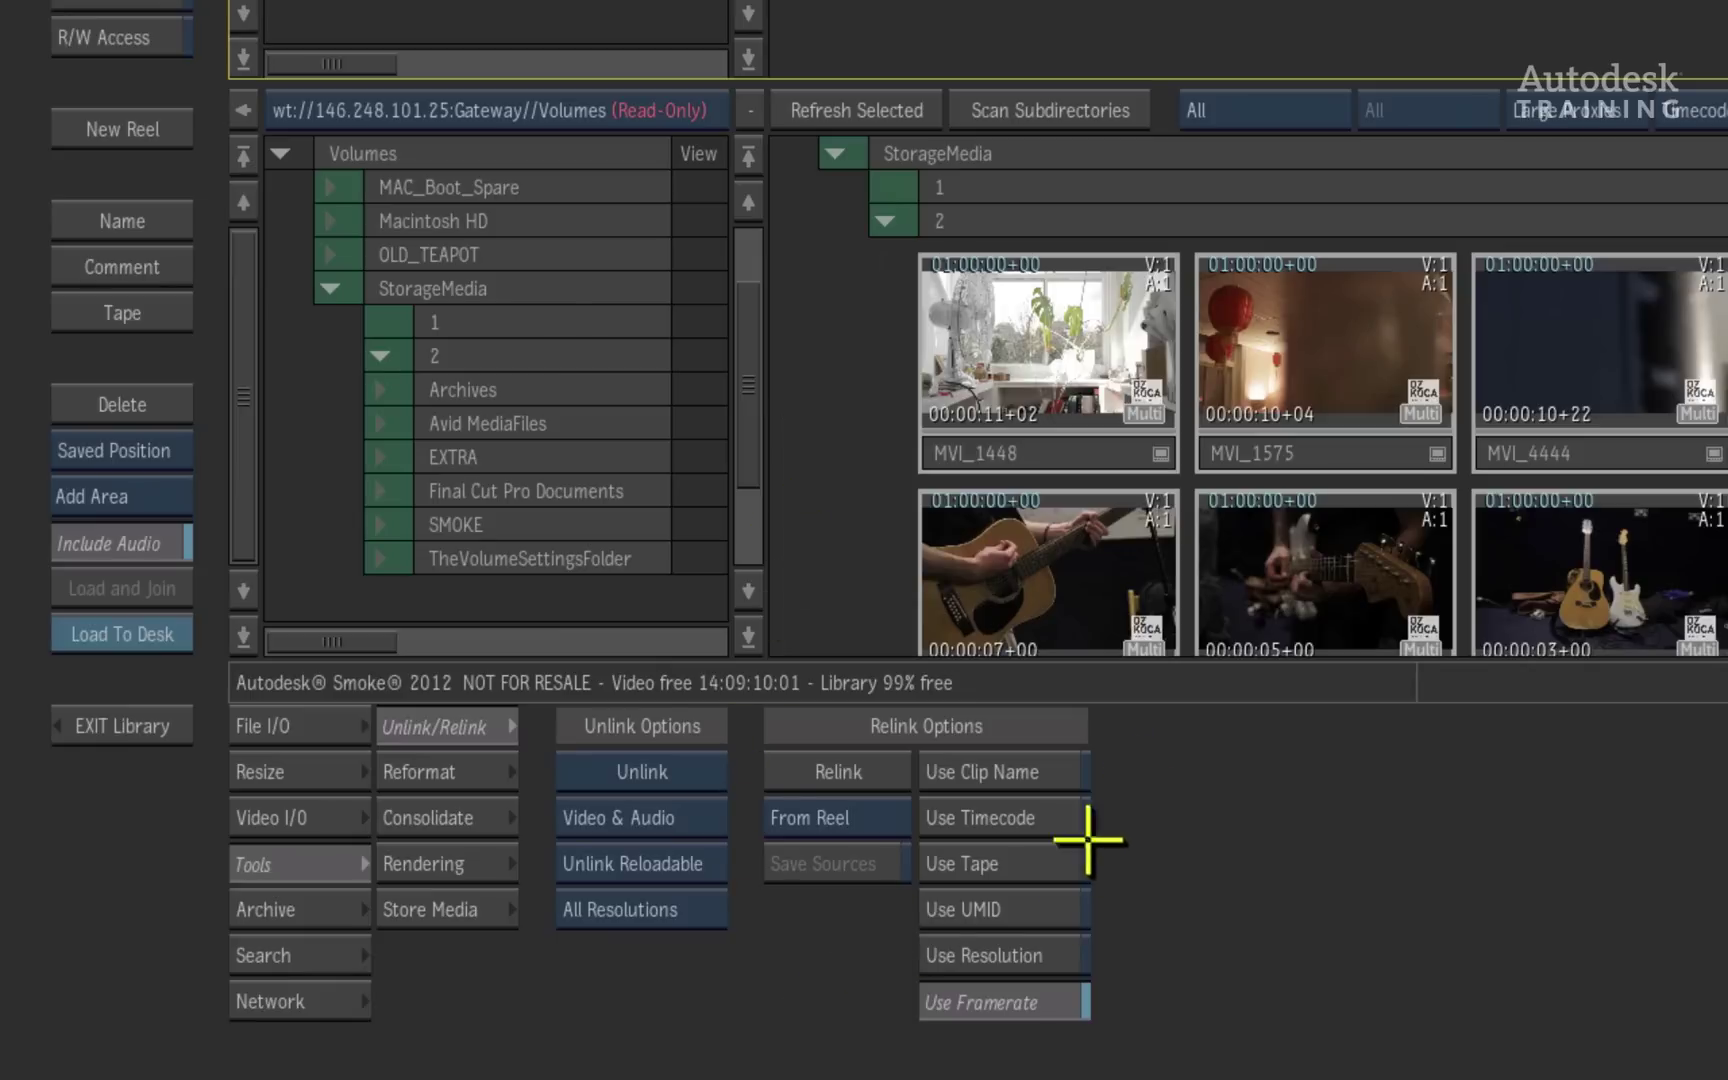
{"action": "left_click", "coordinate": [888, 817]}
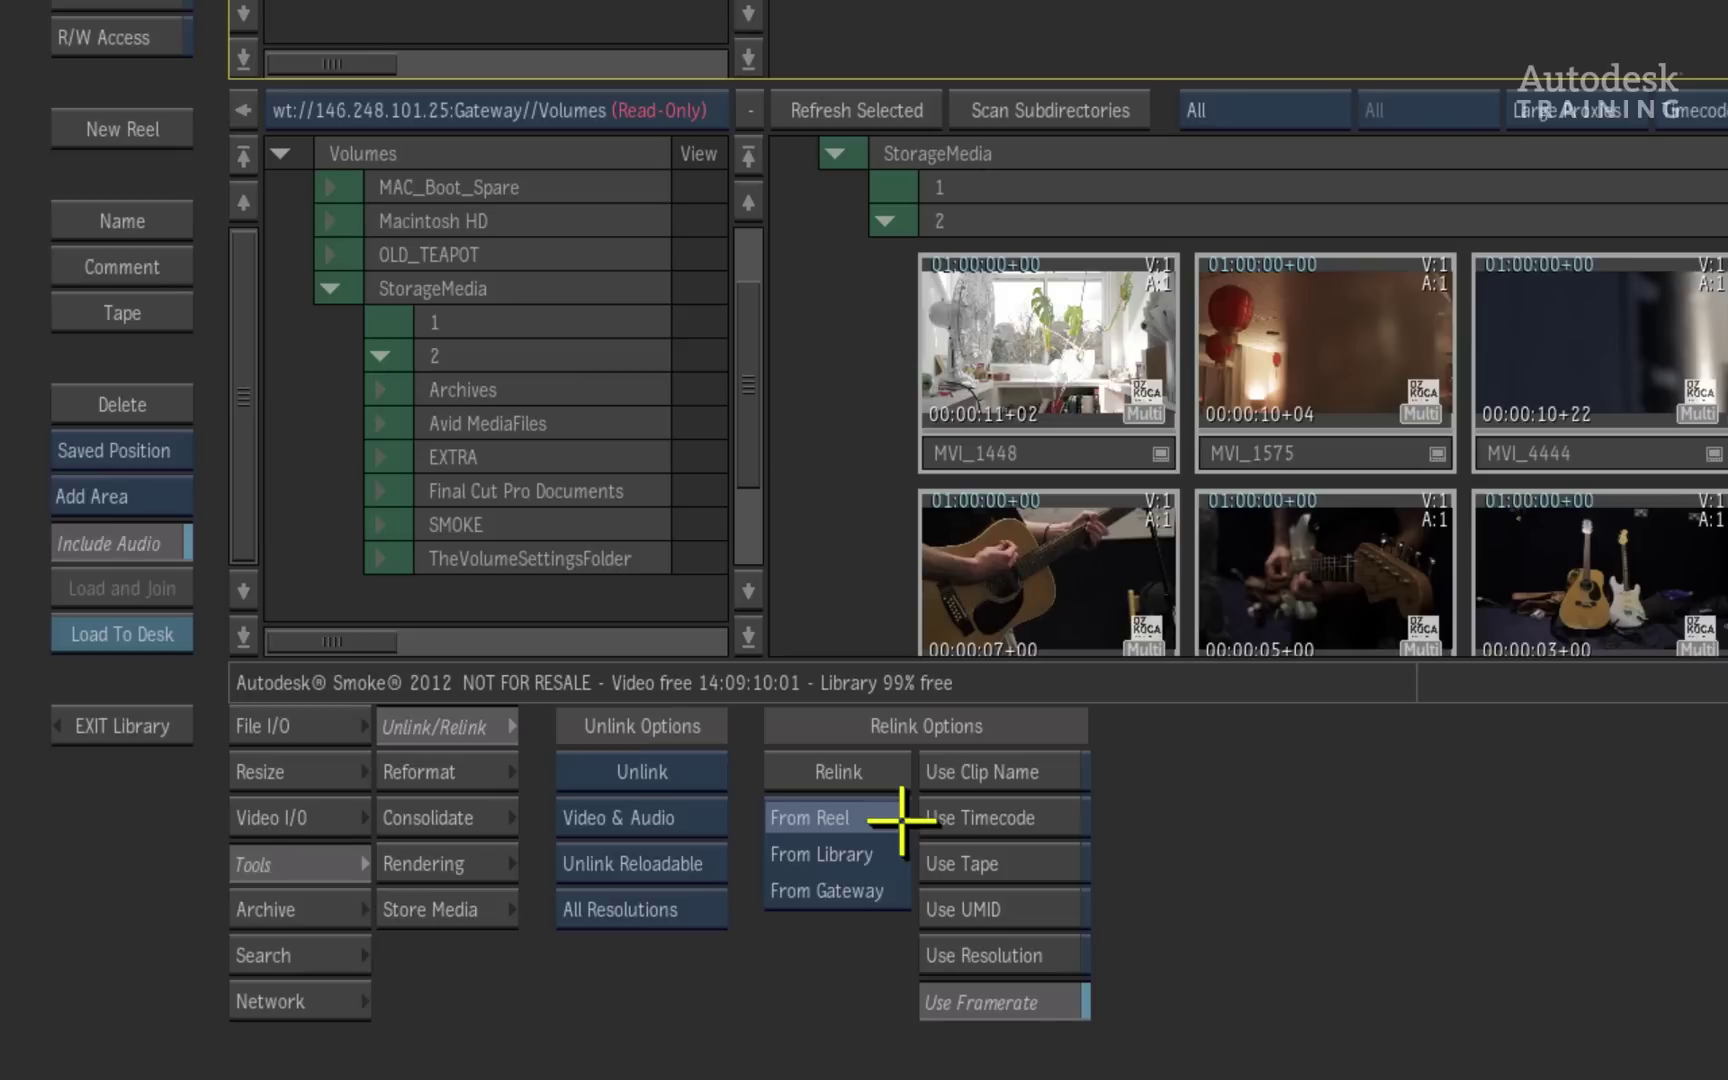
{"action": "left_click", "coordinate": [900, 886]}
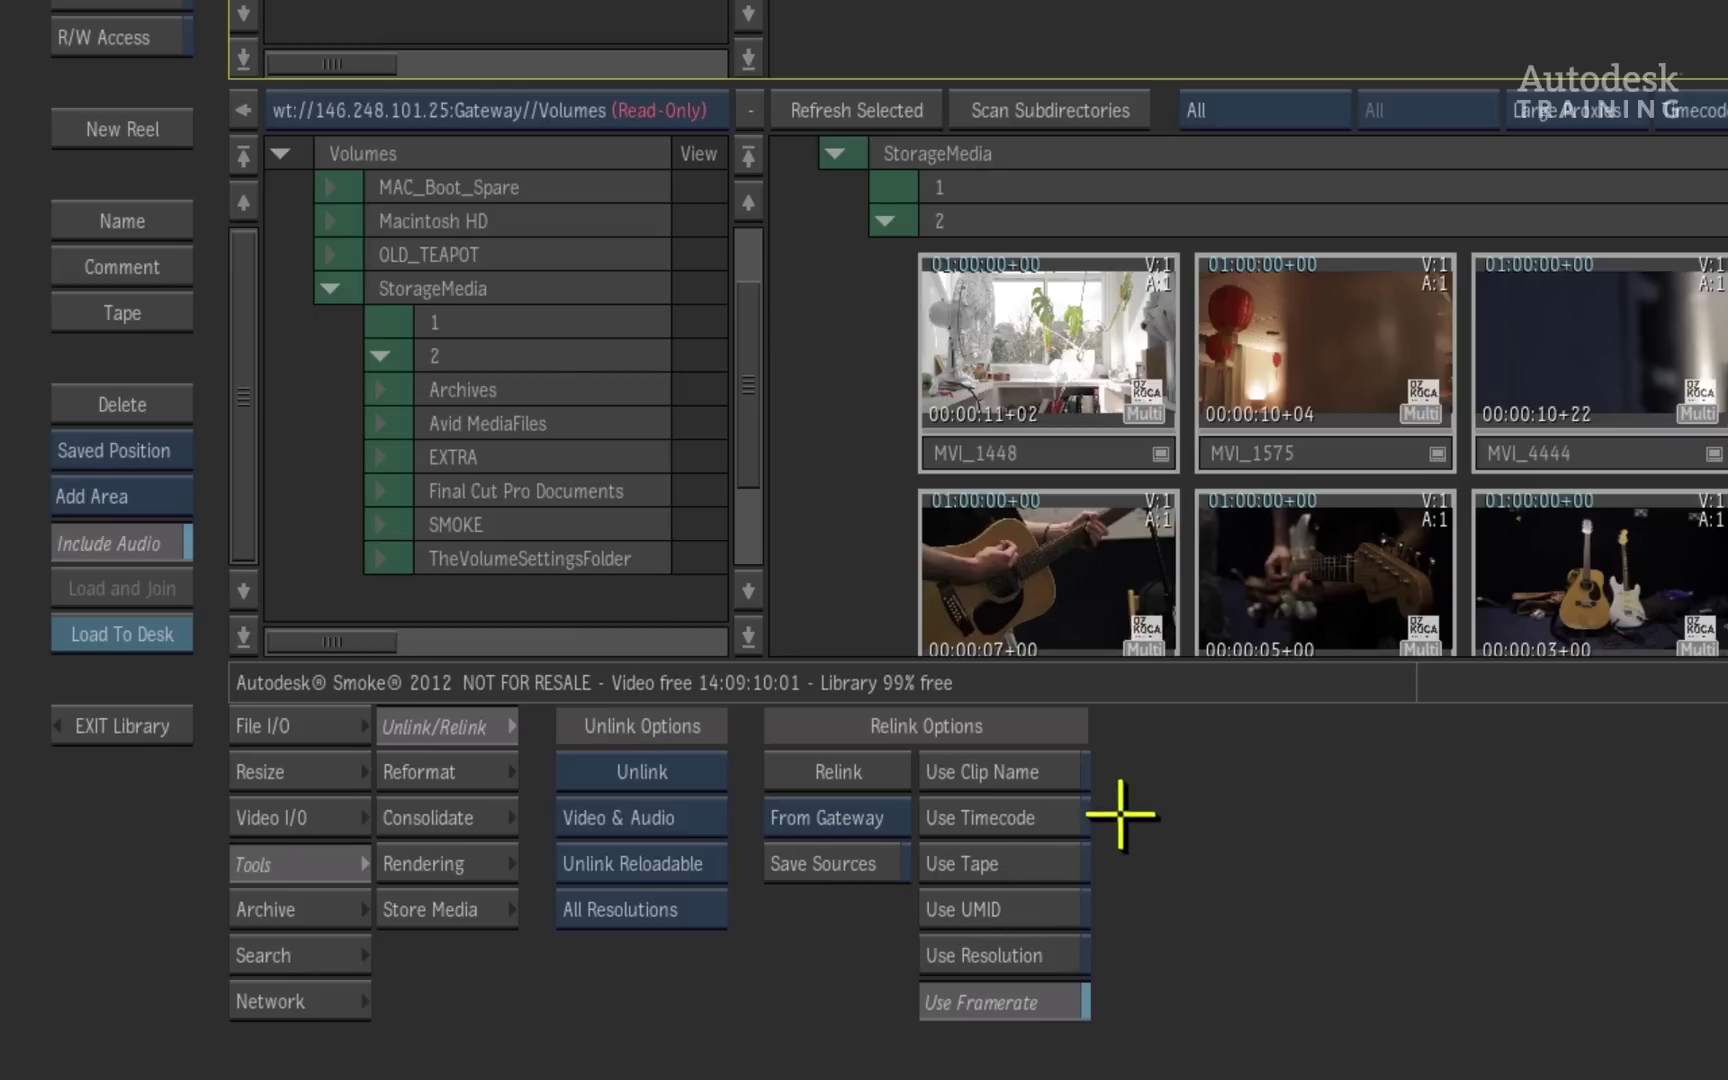
{"action": "left_click", "coordinate": [1062, 818]}
{"action": "left_click", "coordinate": [1052, 862]}
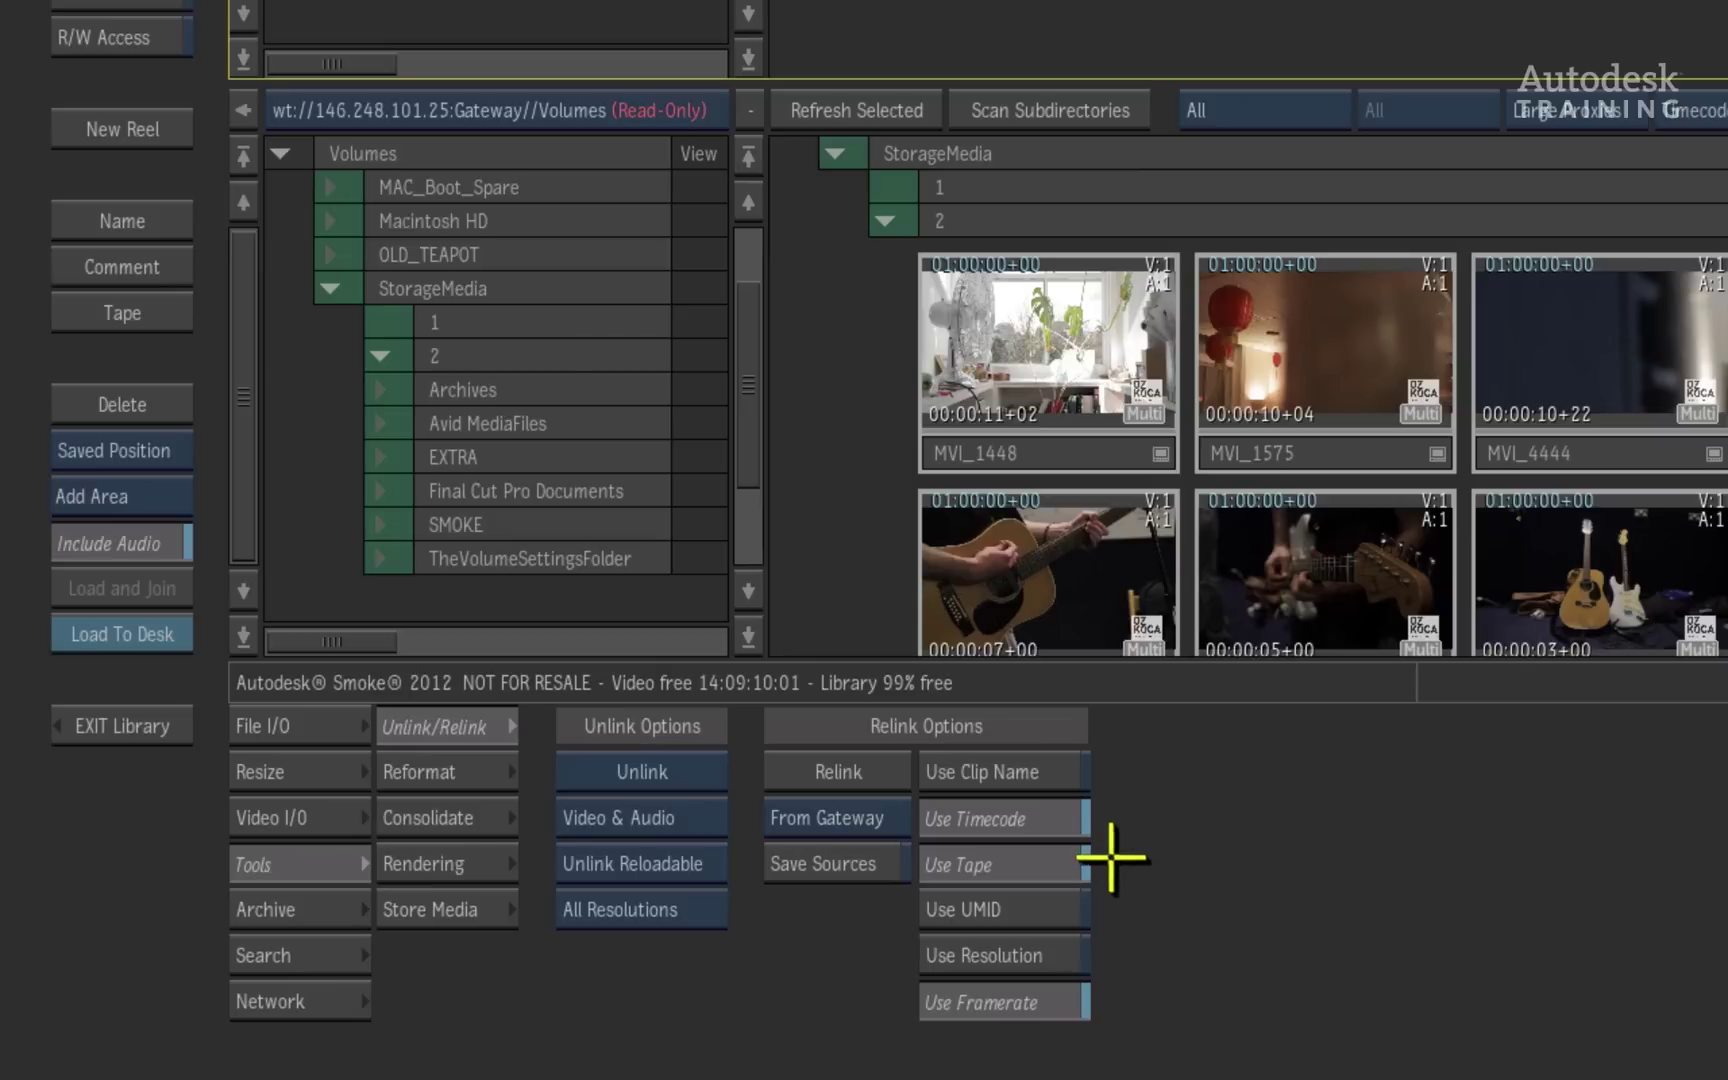
{"action": "left_click", "coordinate": [1066, 862]}
{"action": "left_click", "coordinate": [1060, 818]}
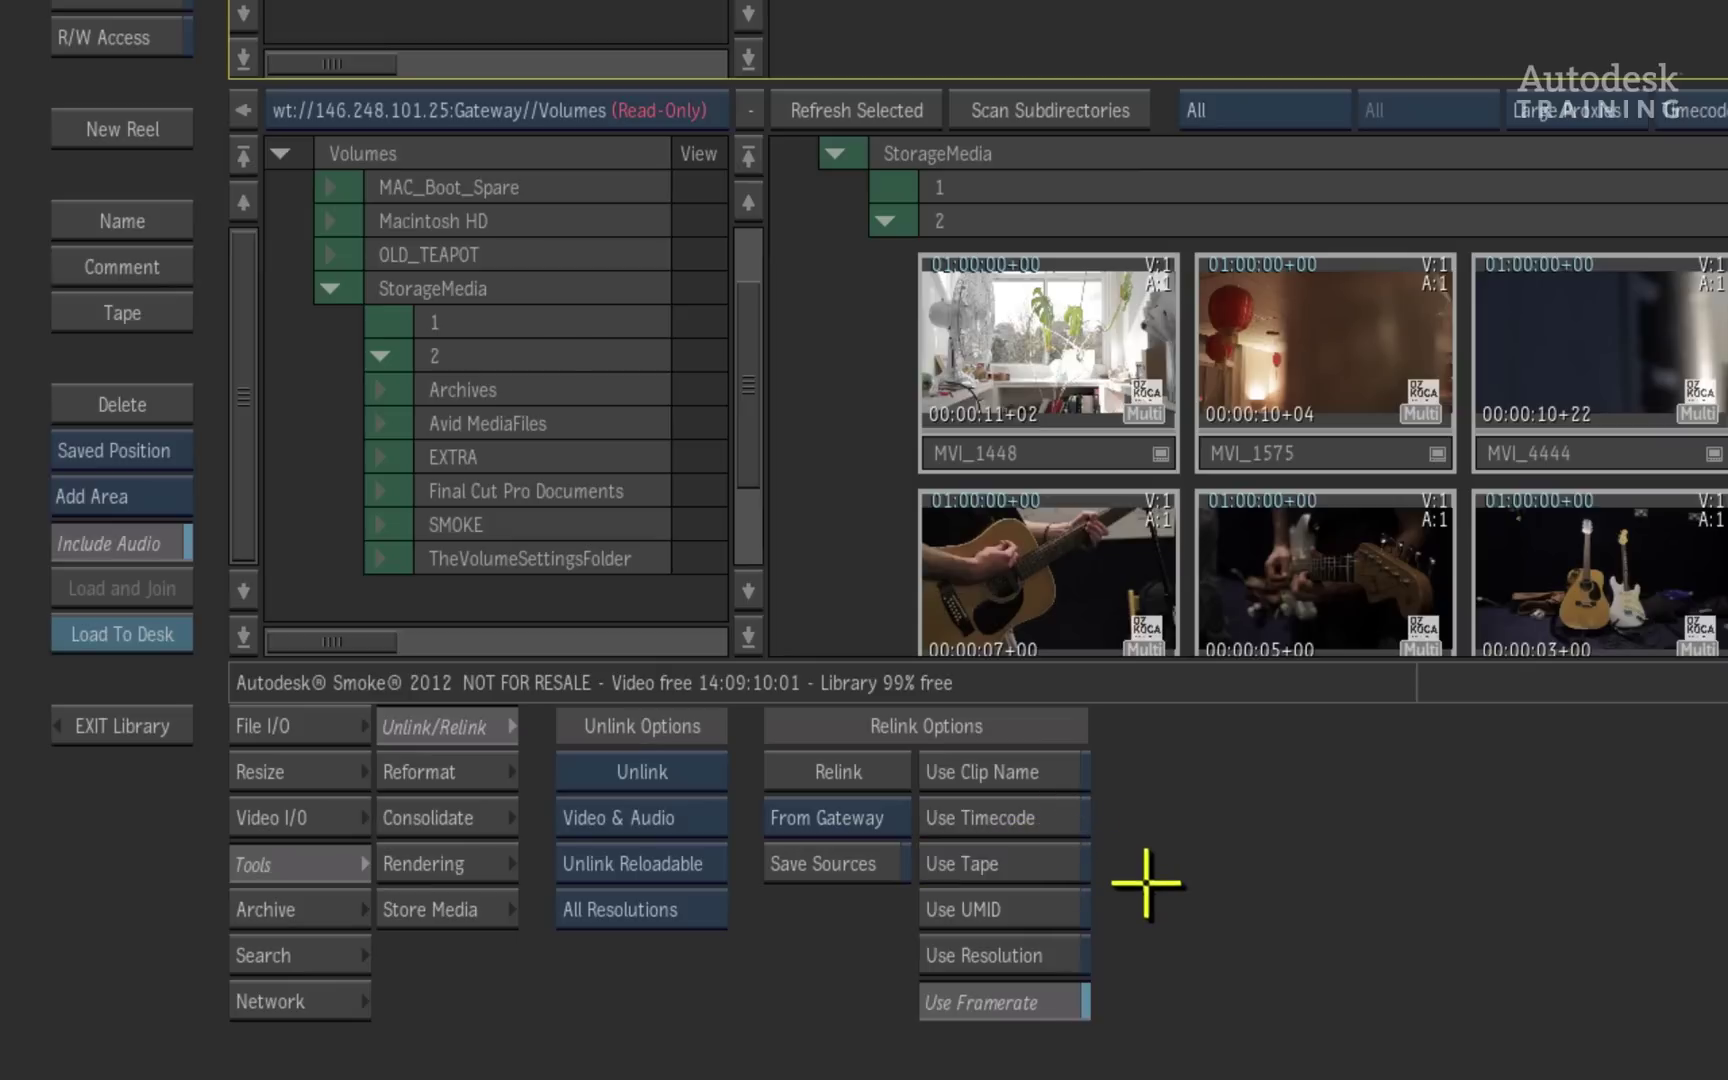
{"action": "left_click", "coordinate": [1049, 912]}
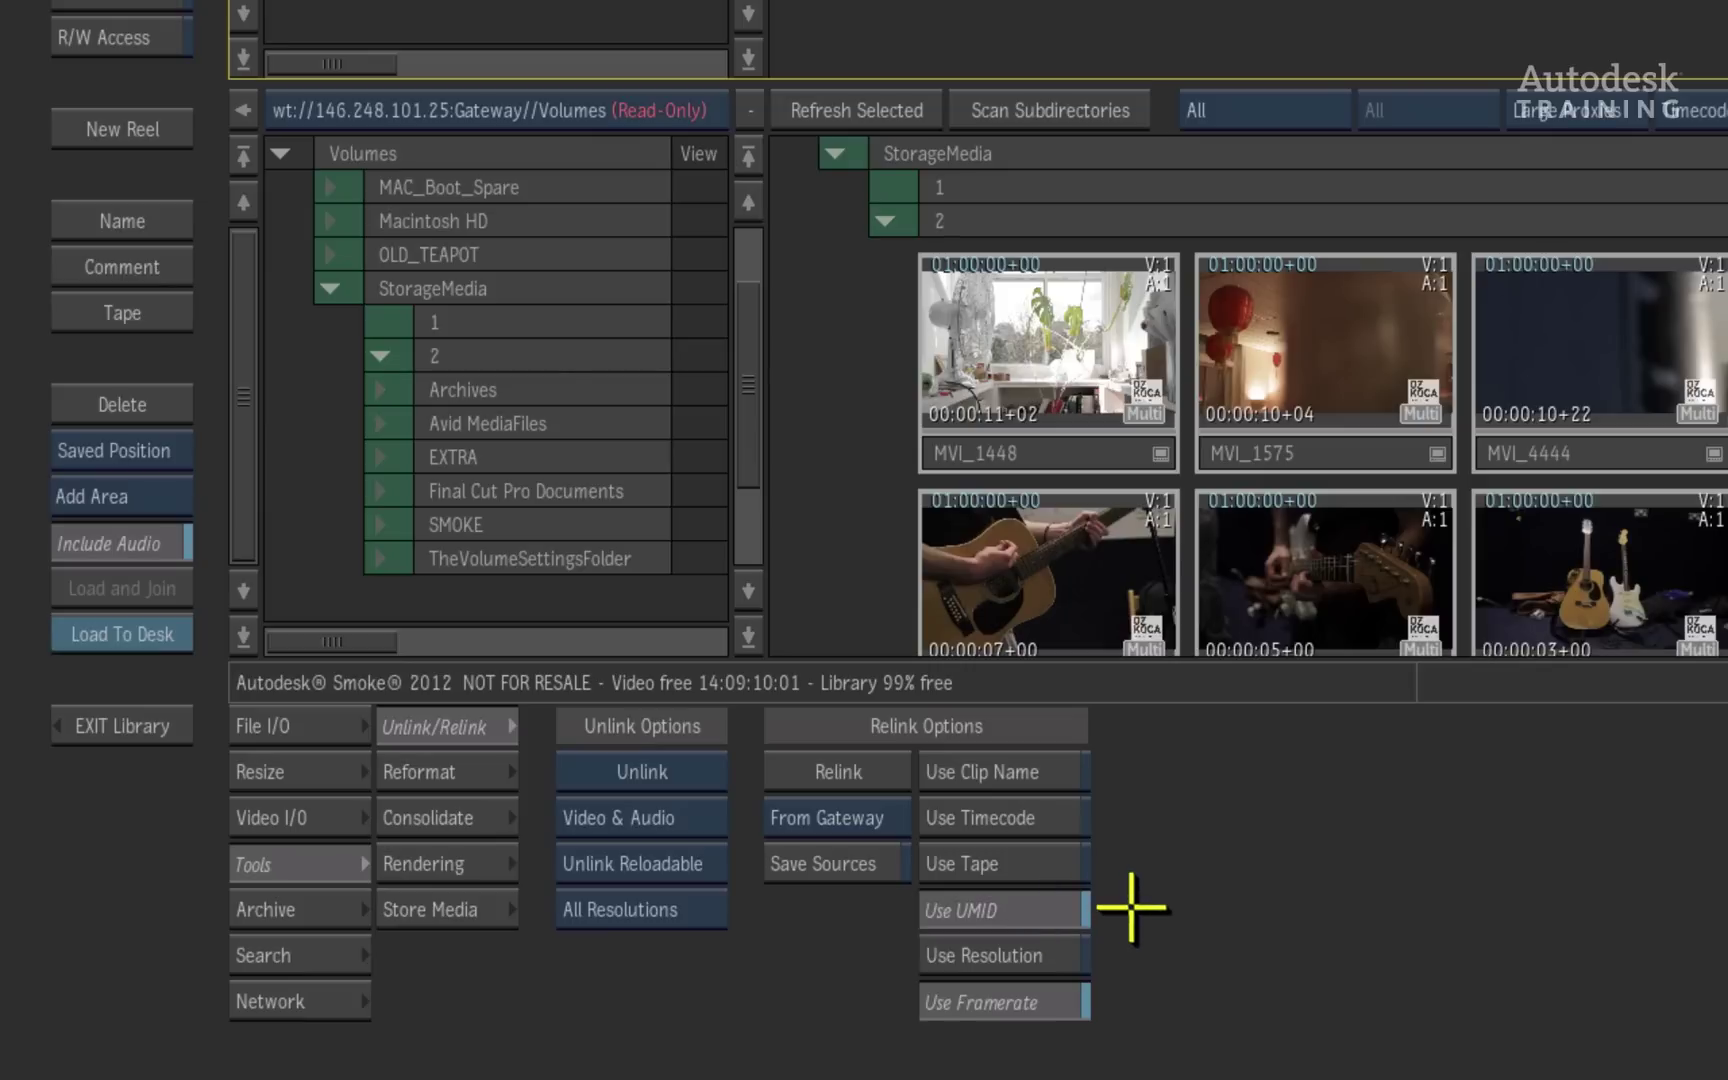
{"action": "left_click", "coordinate": [1061, 908]}
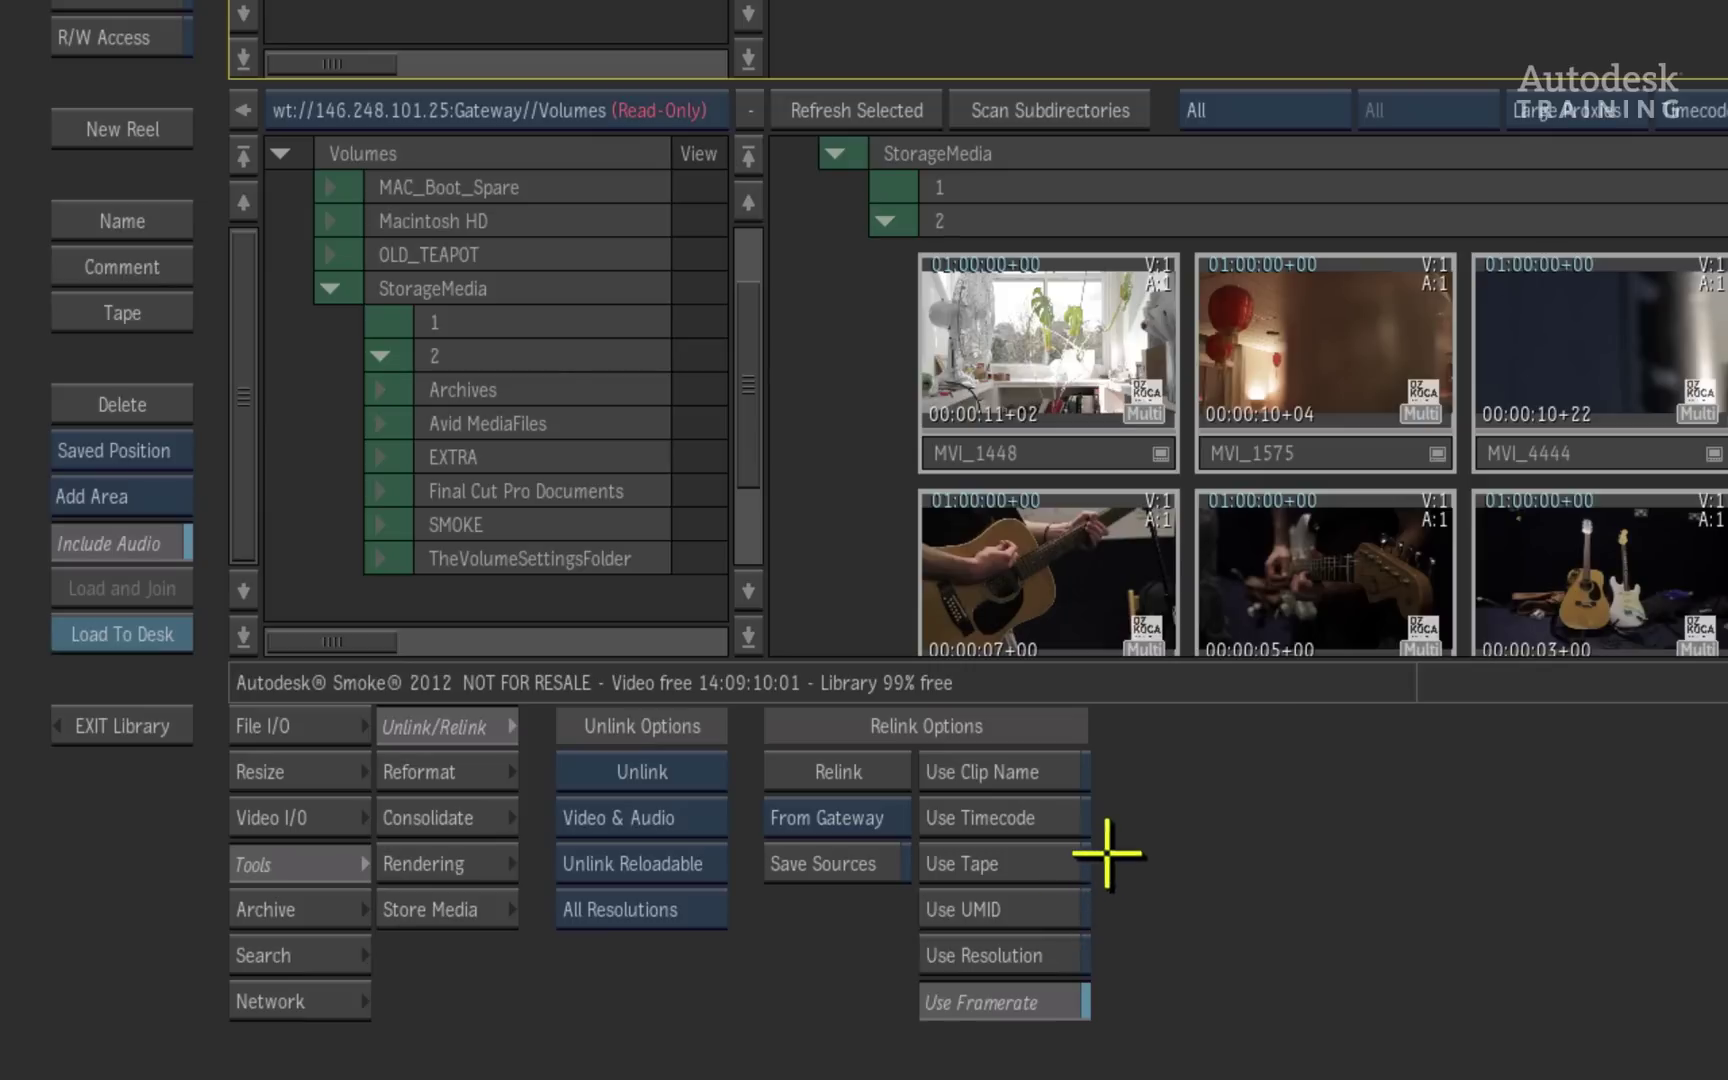
{"action": "left_click", "coordinate": [1066, 771]}
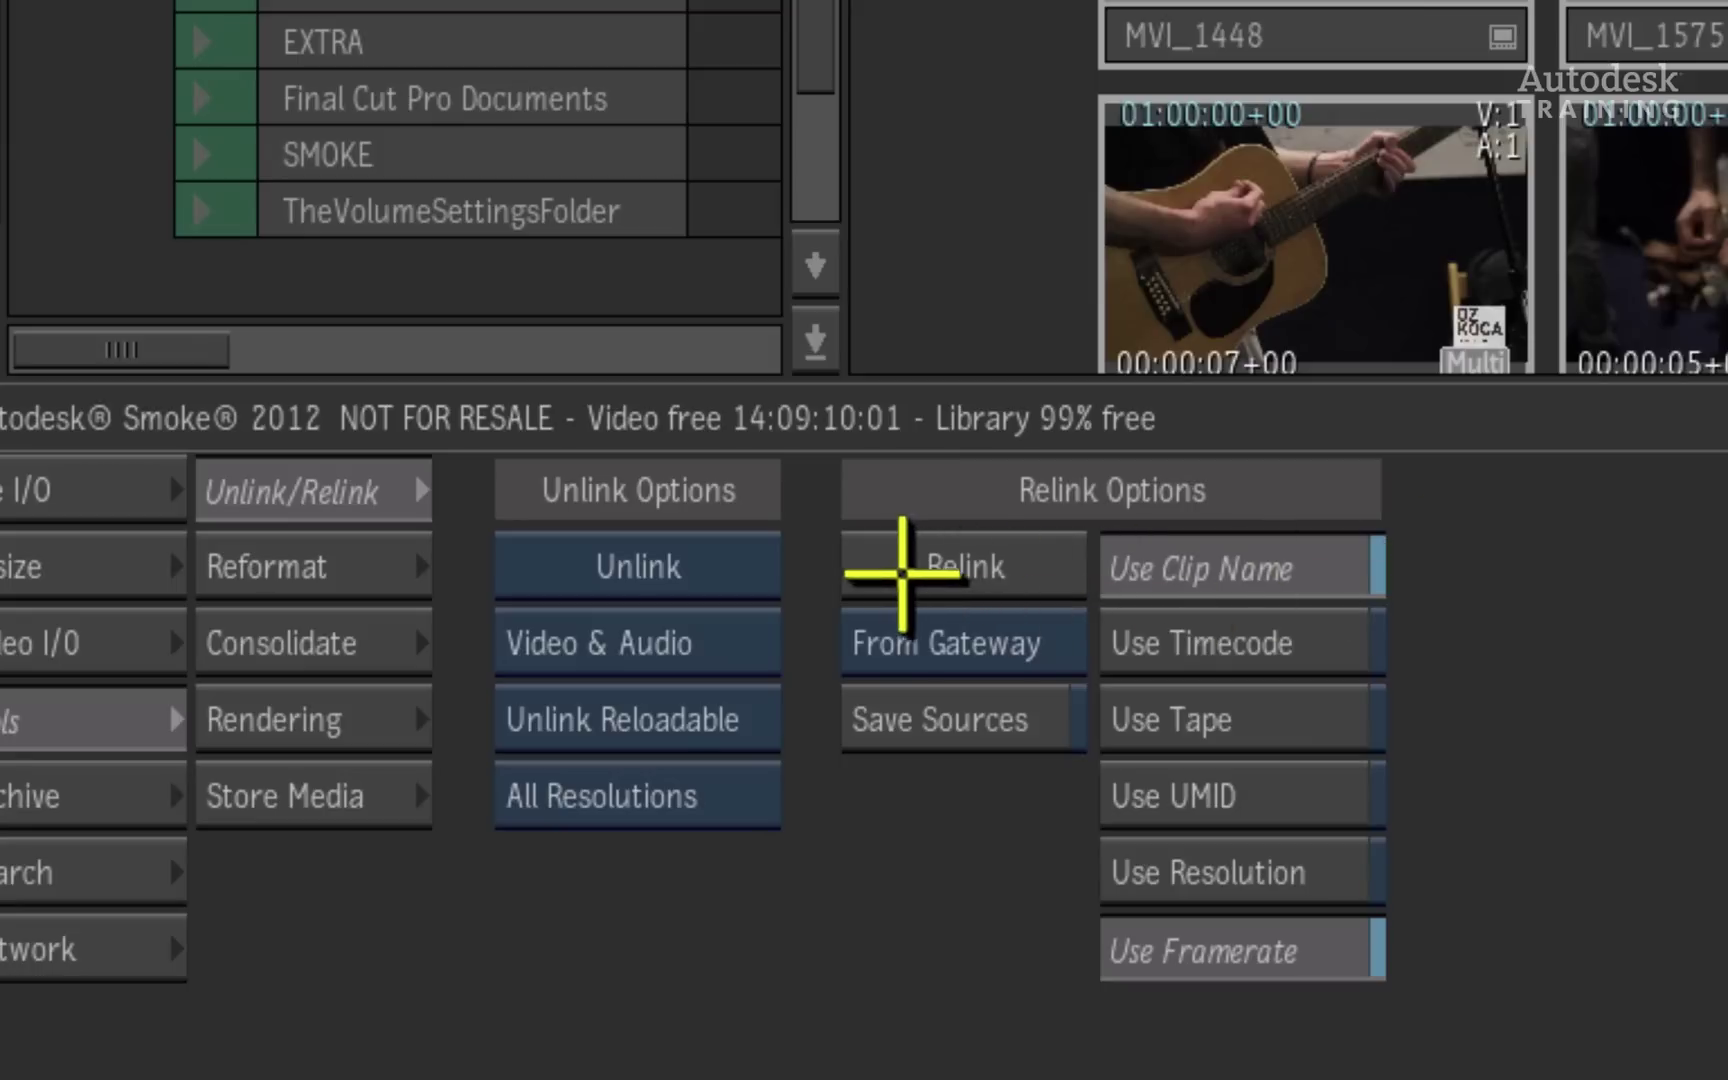
Step: Relink the Music clip to the gateway media and accept the prompts, creating Music-Rlk
{"action": "left_click", "coordinate": [785, 776]}
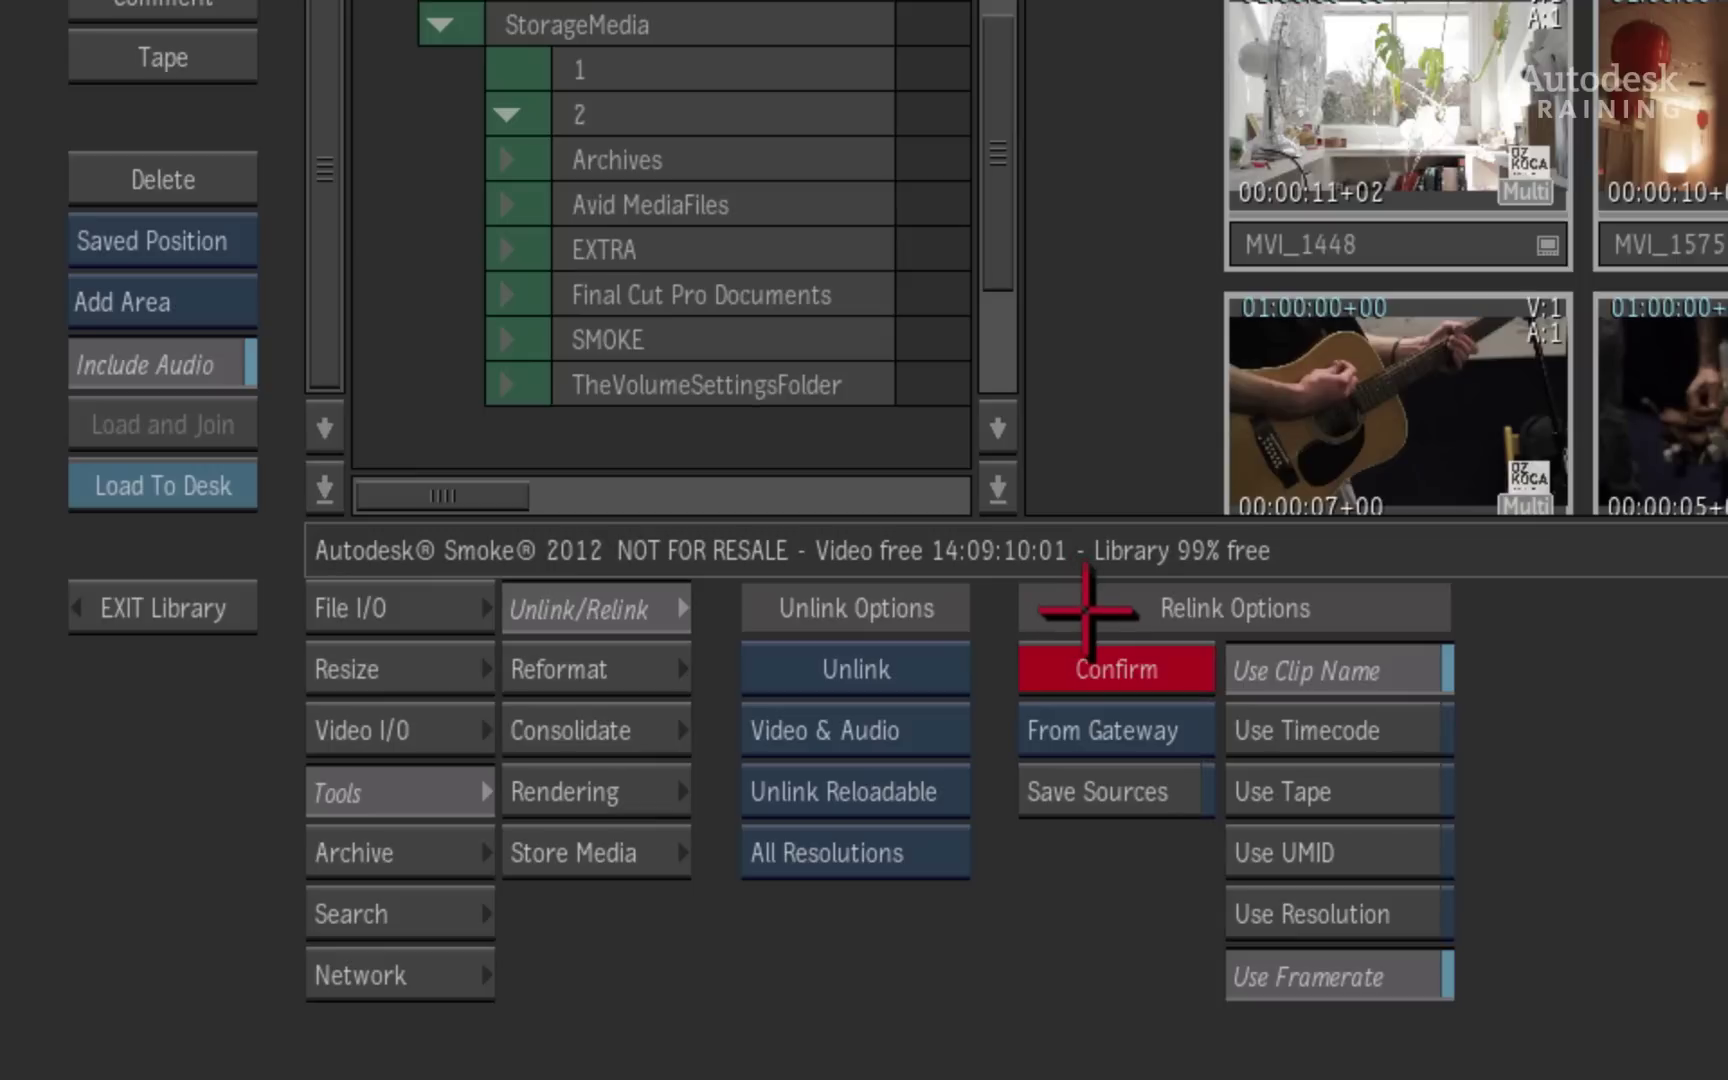
{"action": "left_click", "coordinate": [1050, 666]}
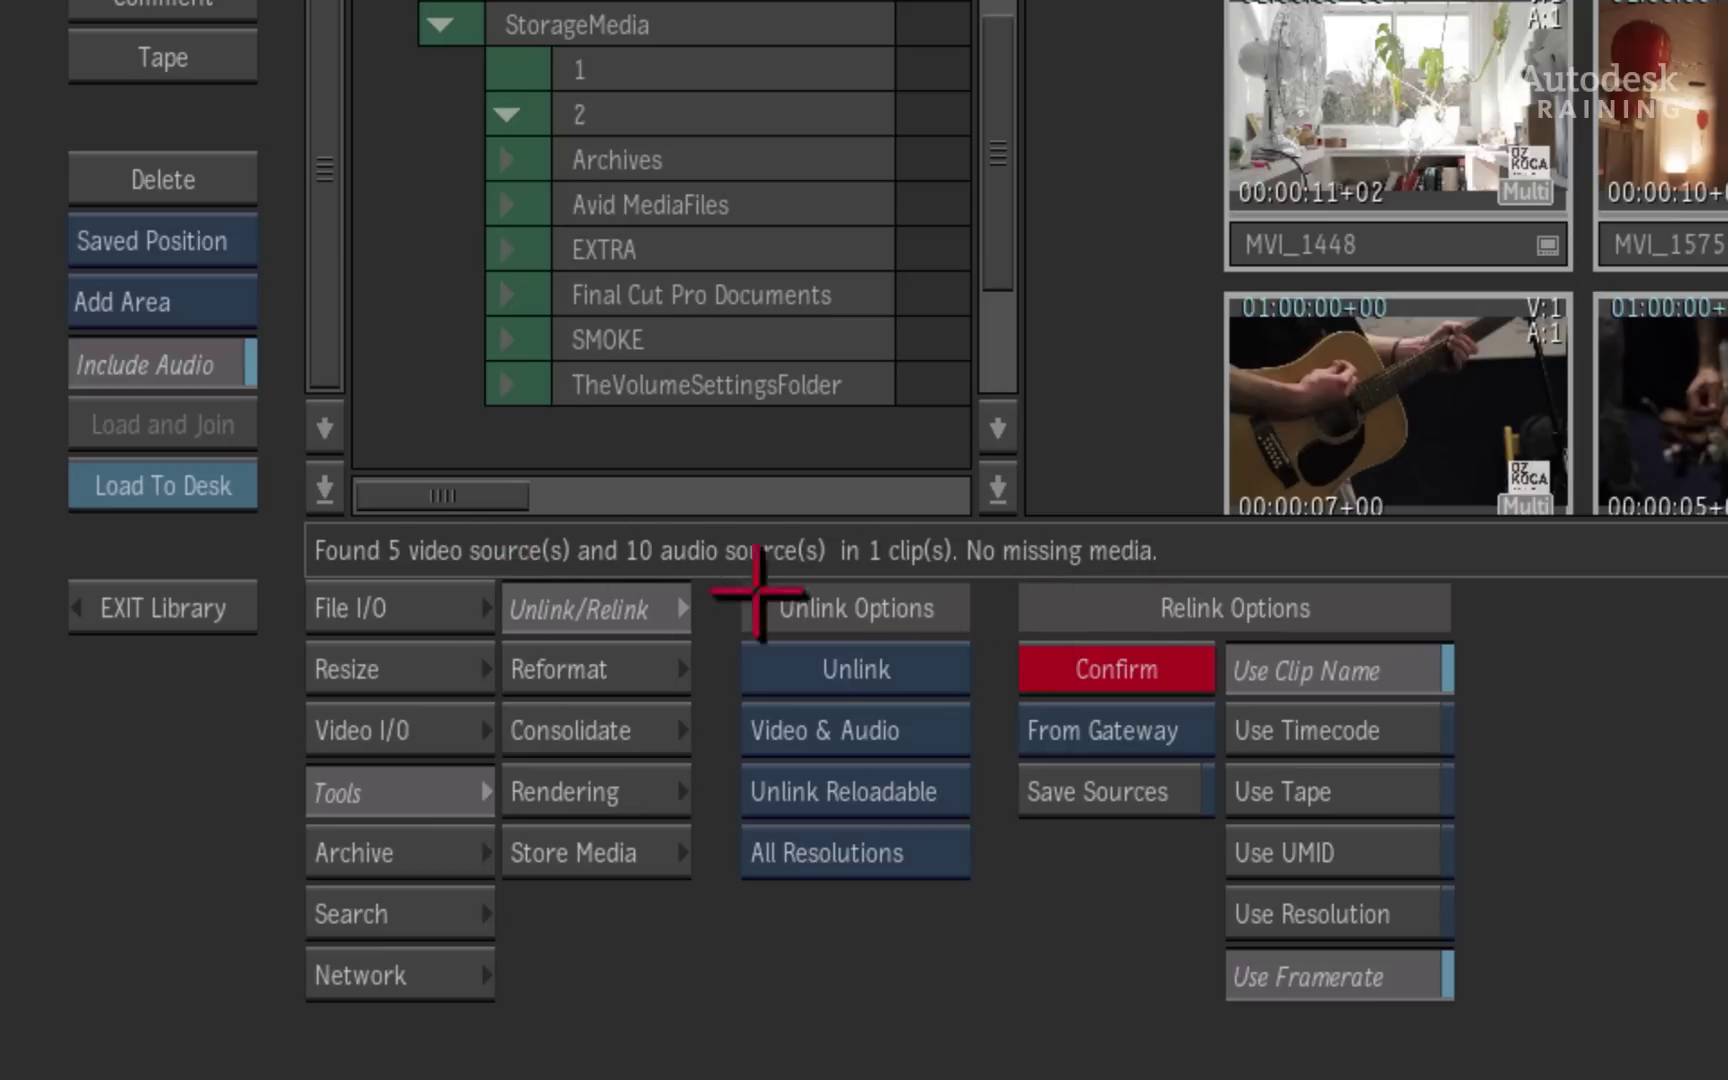
{"action": "left_click", "coordinate": [1135, 650]}
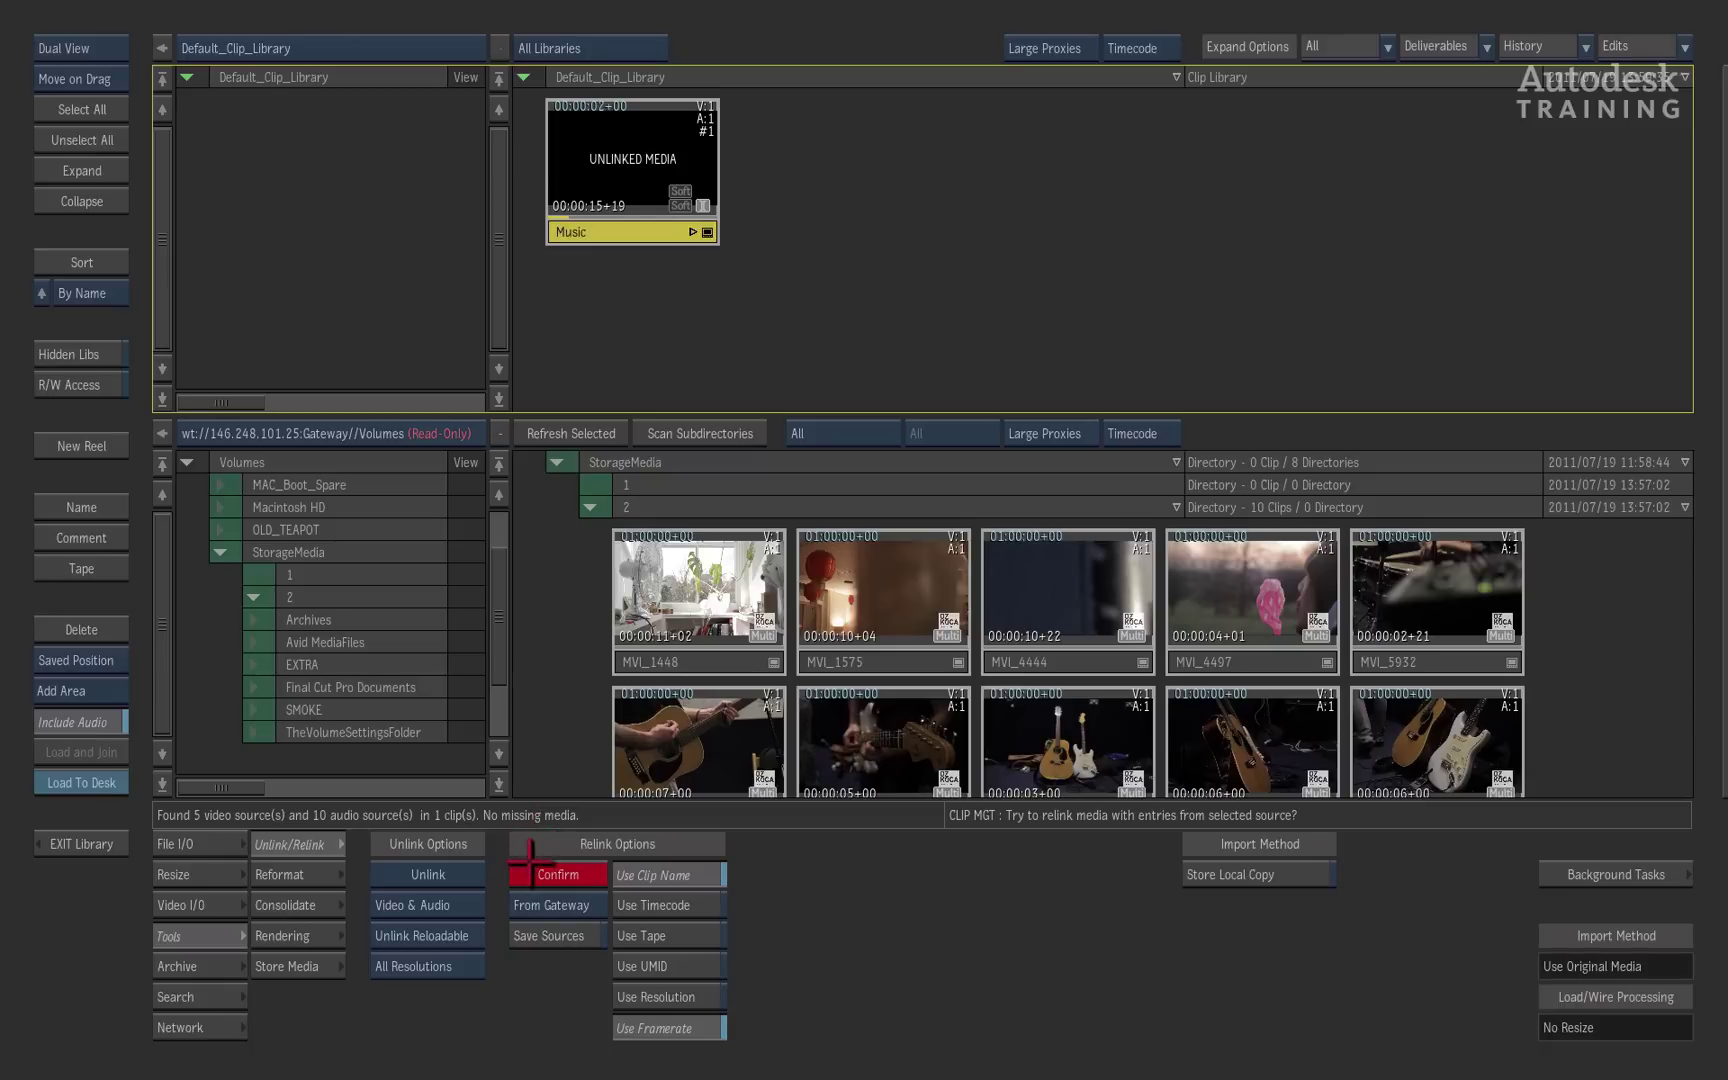
{"action": "left_click", "coordinate": [523, 873]}
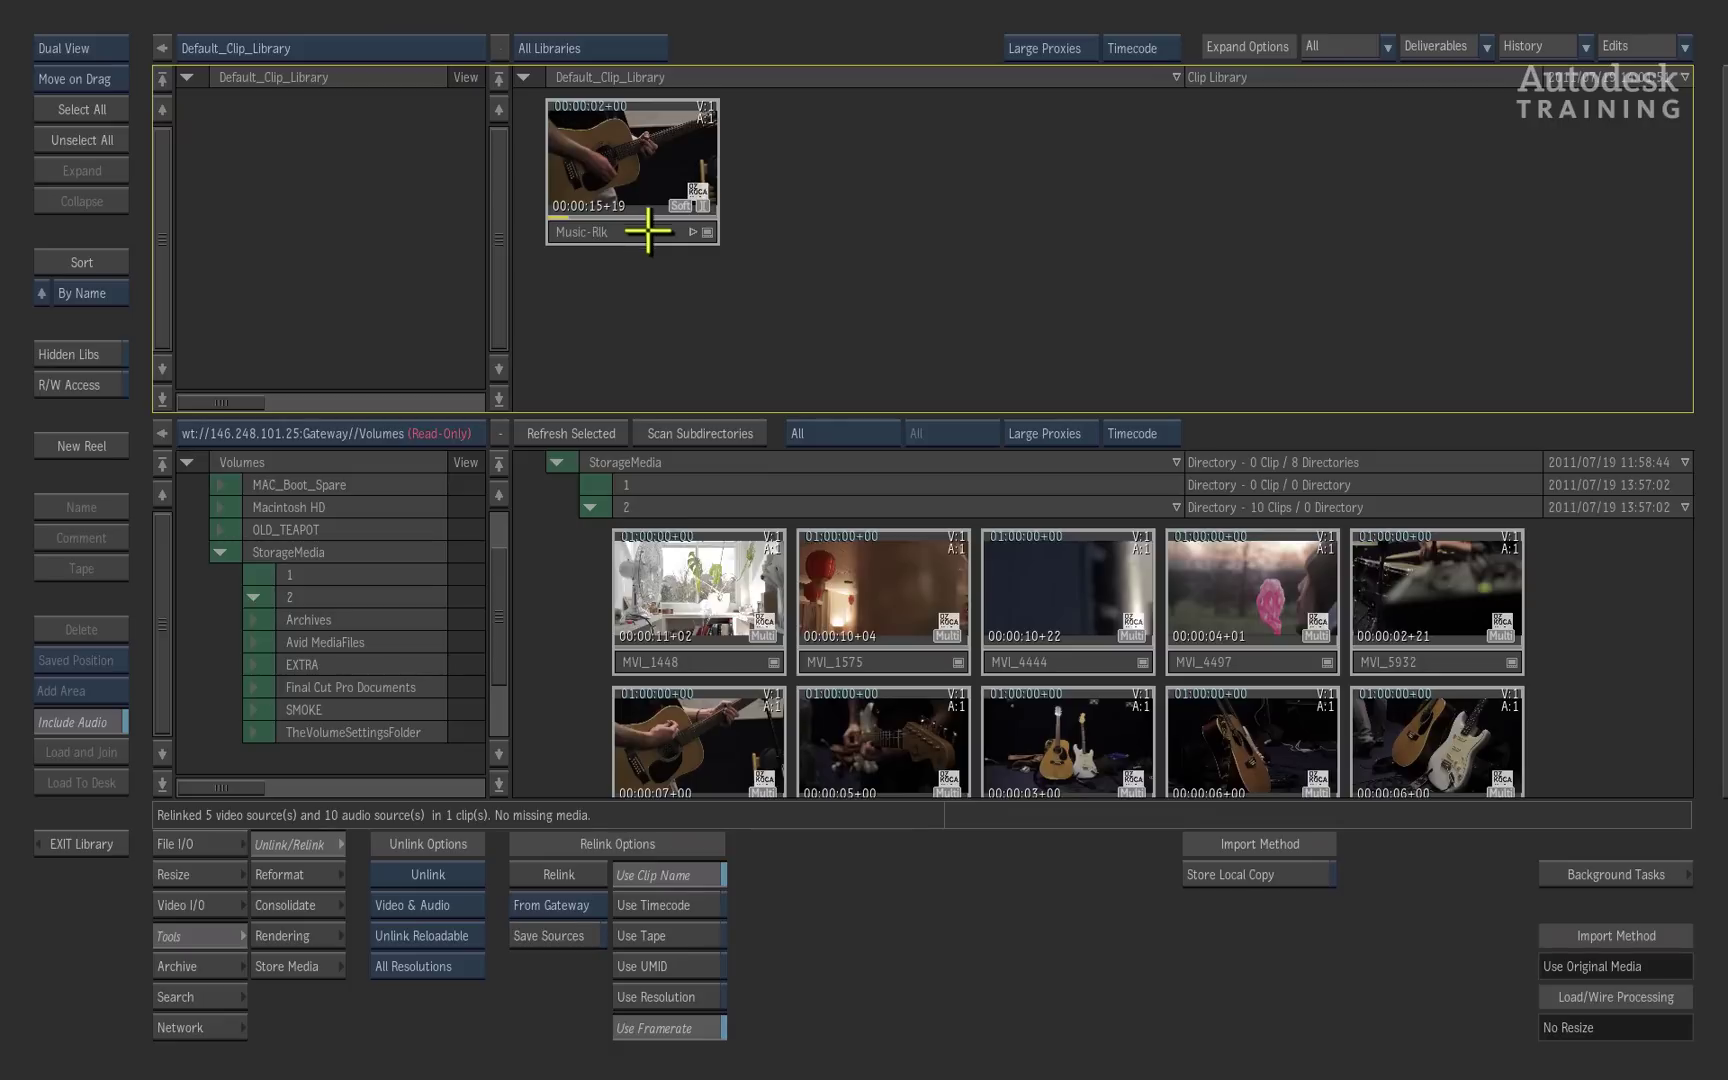
Step: Load Music-Rlk to the desk, place it in the record area, and scrub to about 4 seconds
{"action": "left_click", "coordinate": [648, 232]}
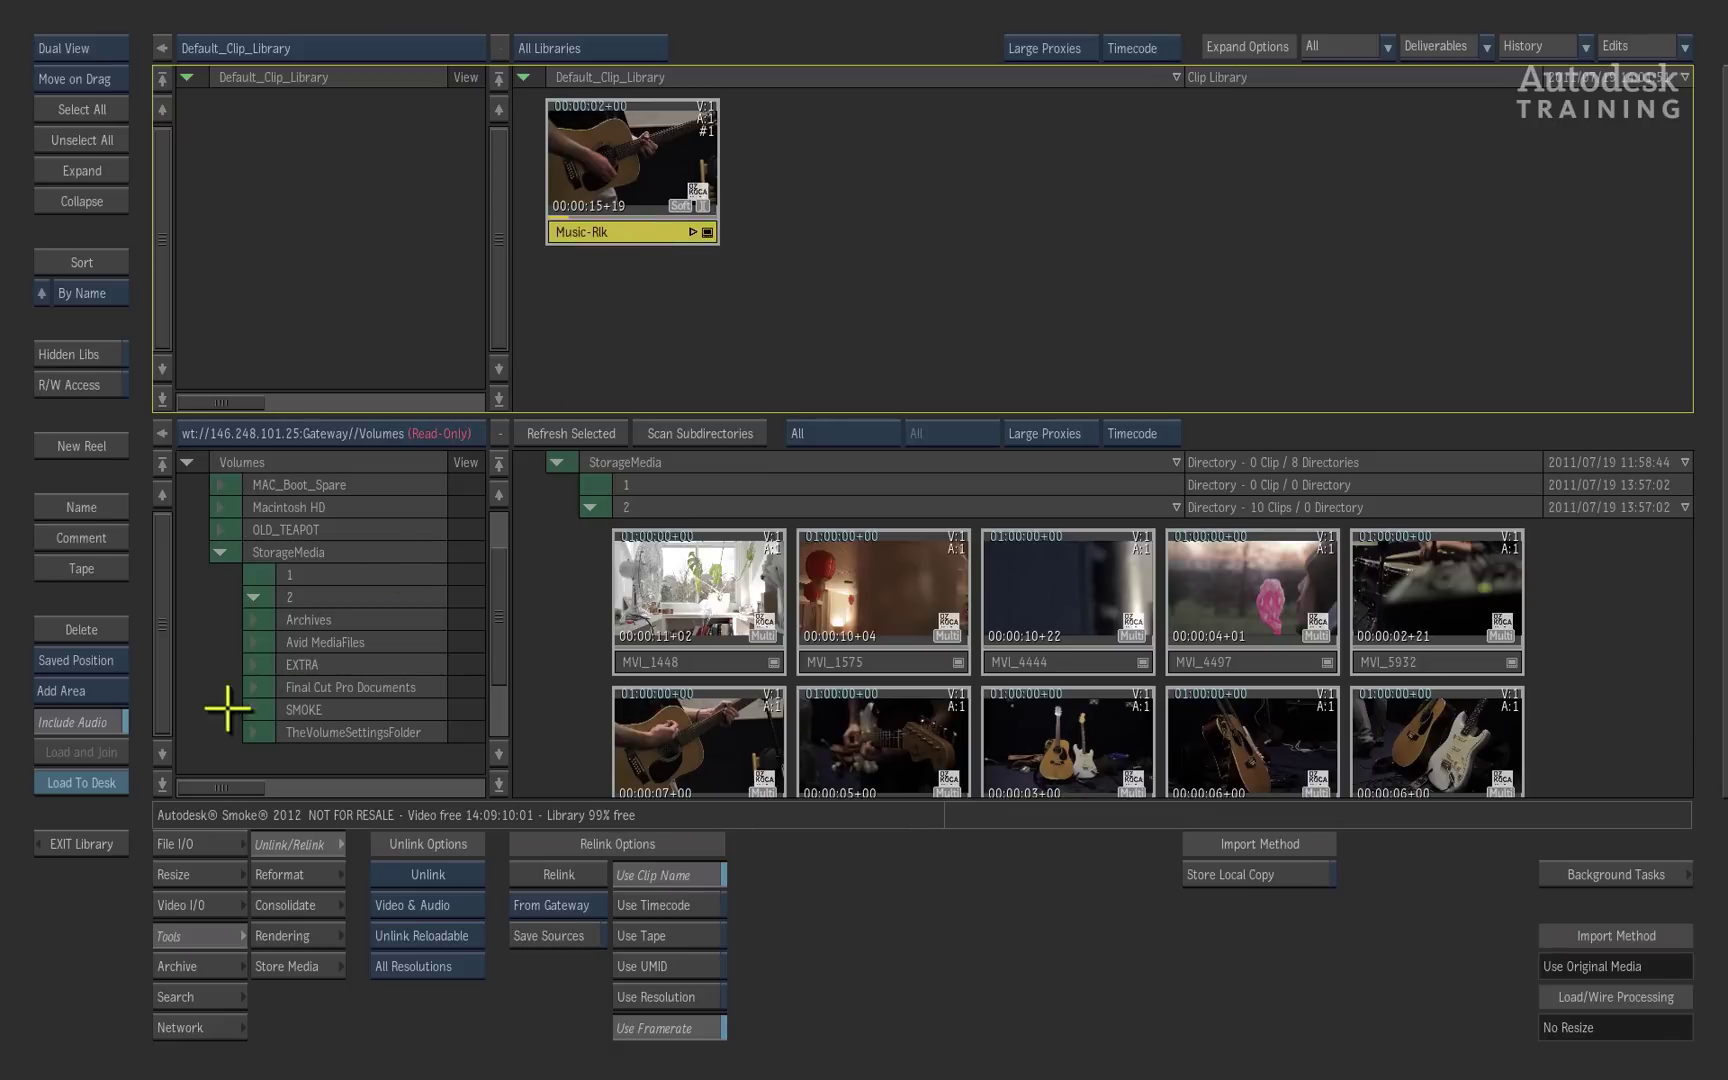
{"action": "left_click", "coordinate": [82, 782]}
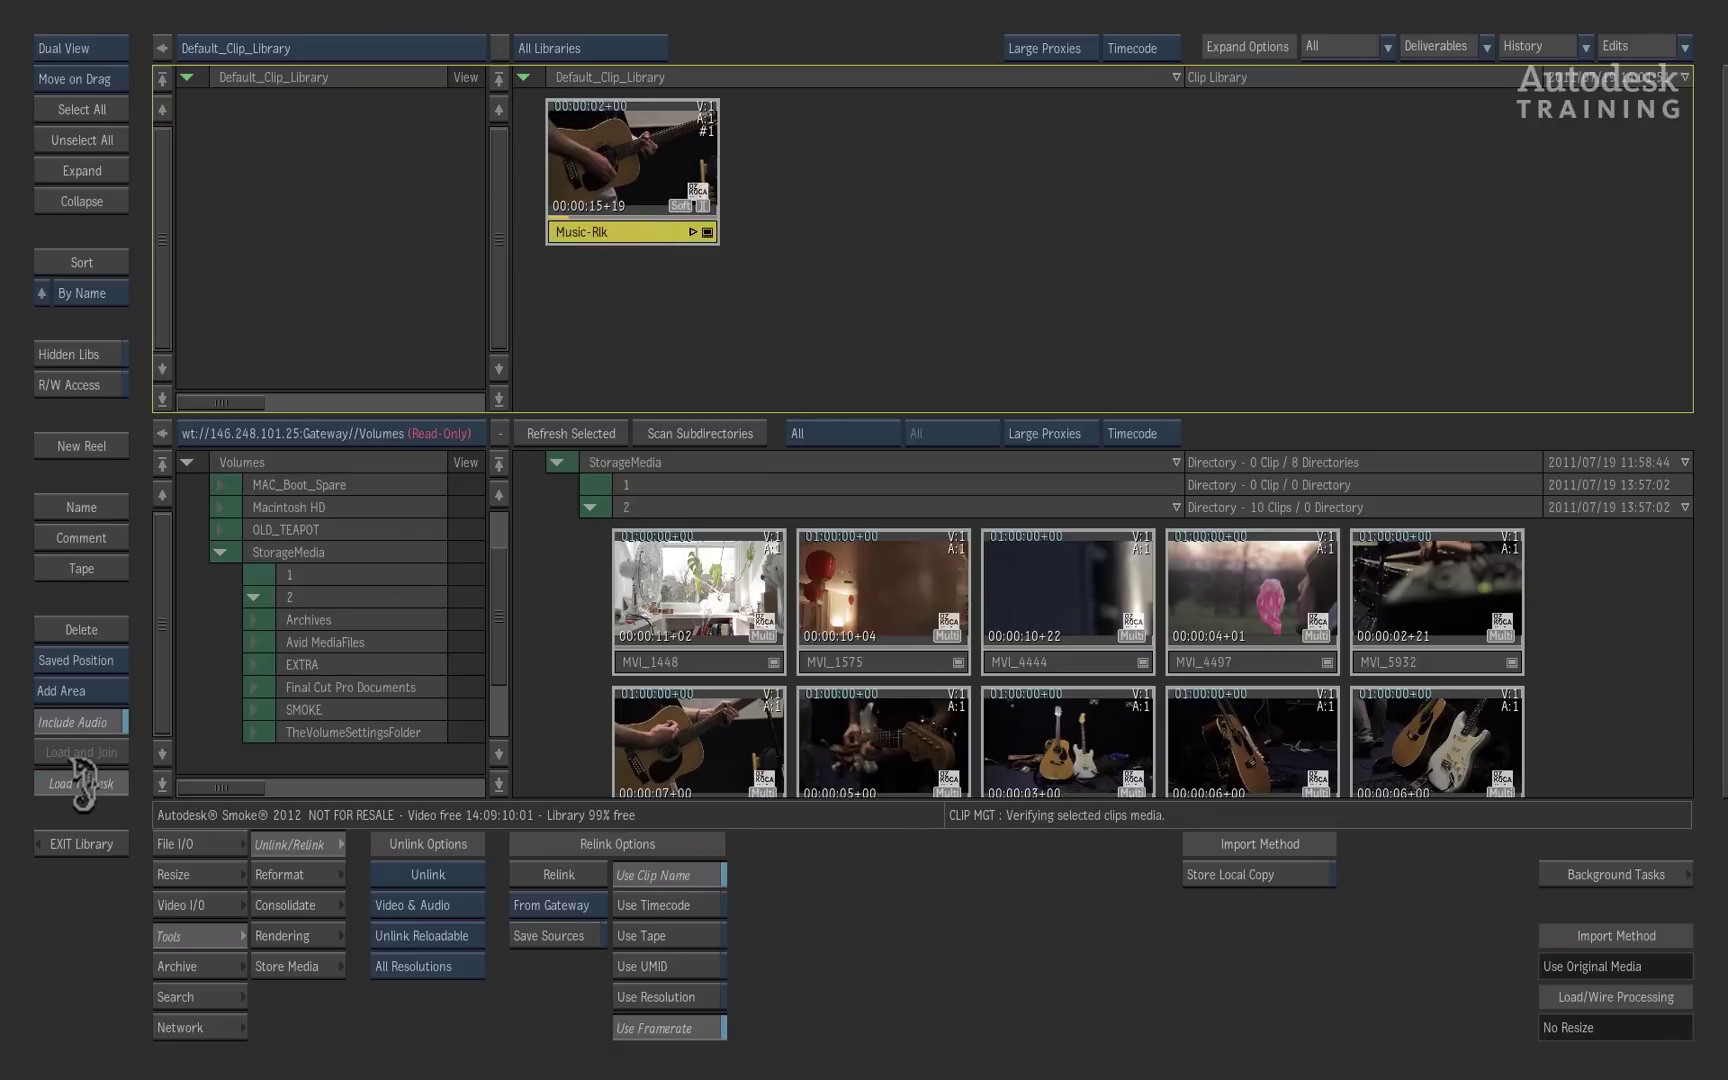
{"action": "left_click_drag", "start_coordinate": [504, 454], "coordinate": [865, 917]}
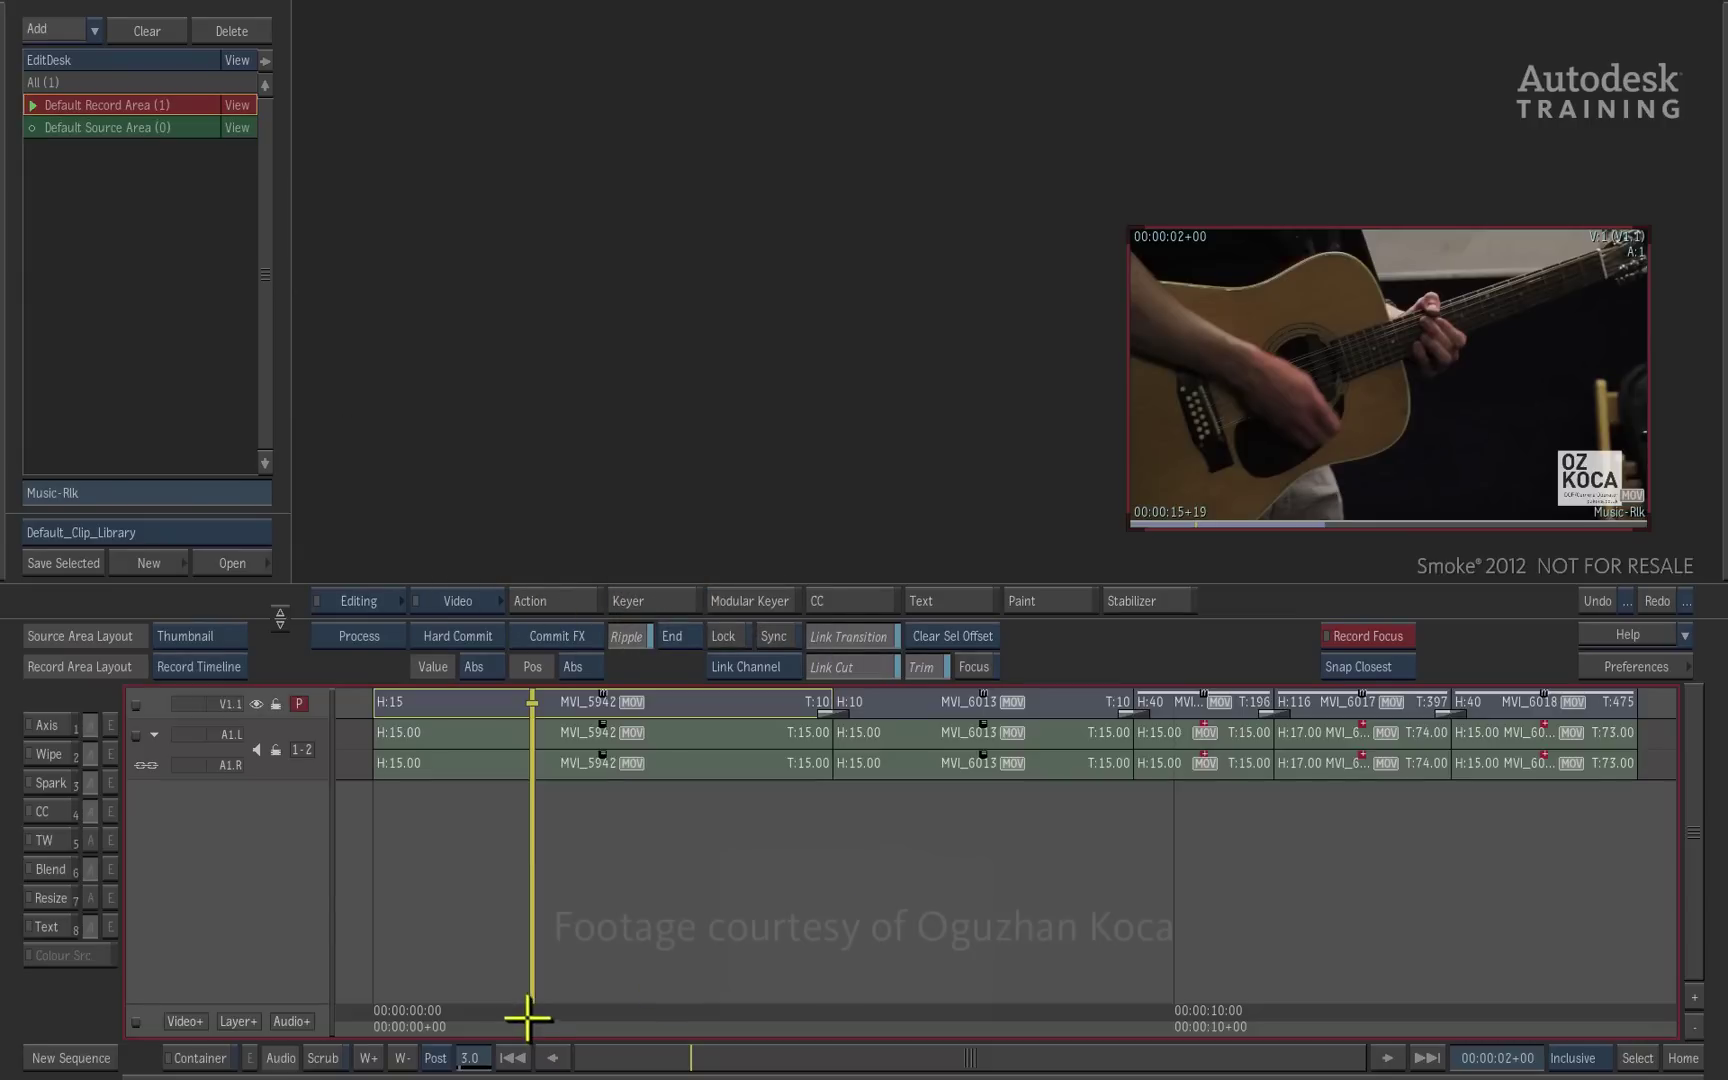
{"action": "left_click_drag", "start_coordinate": [528, 1011], "coordinate": [507, 931]}
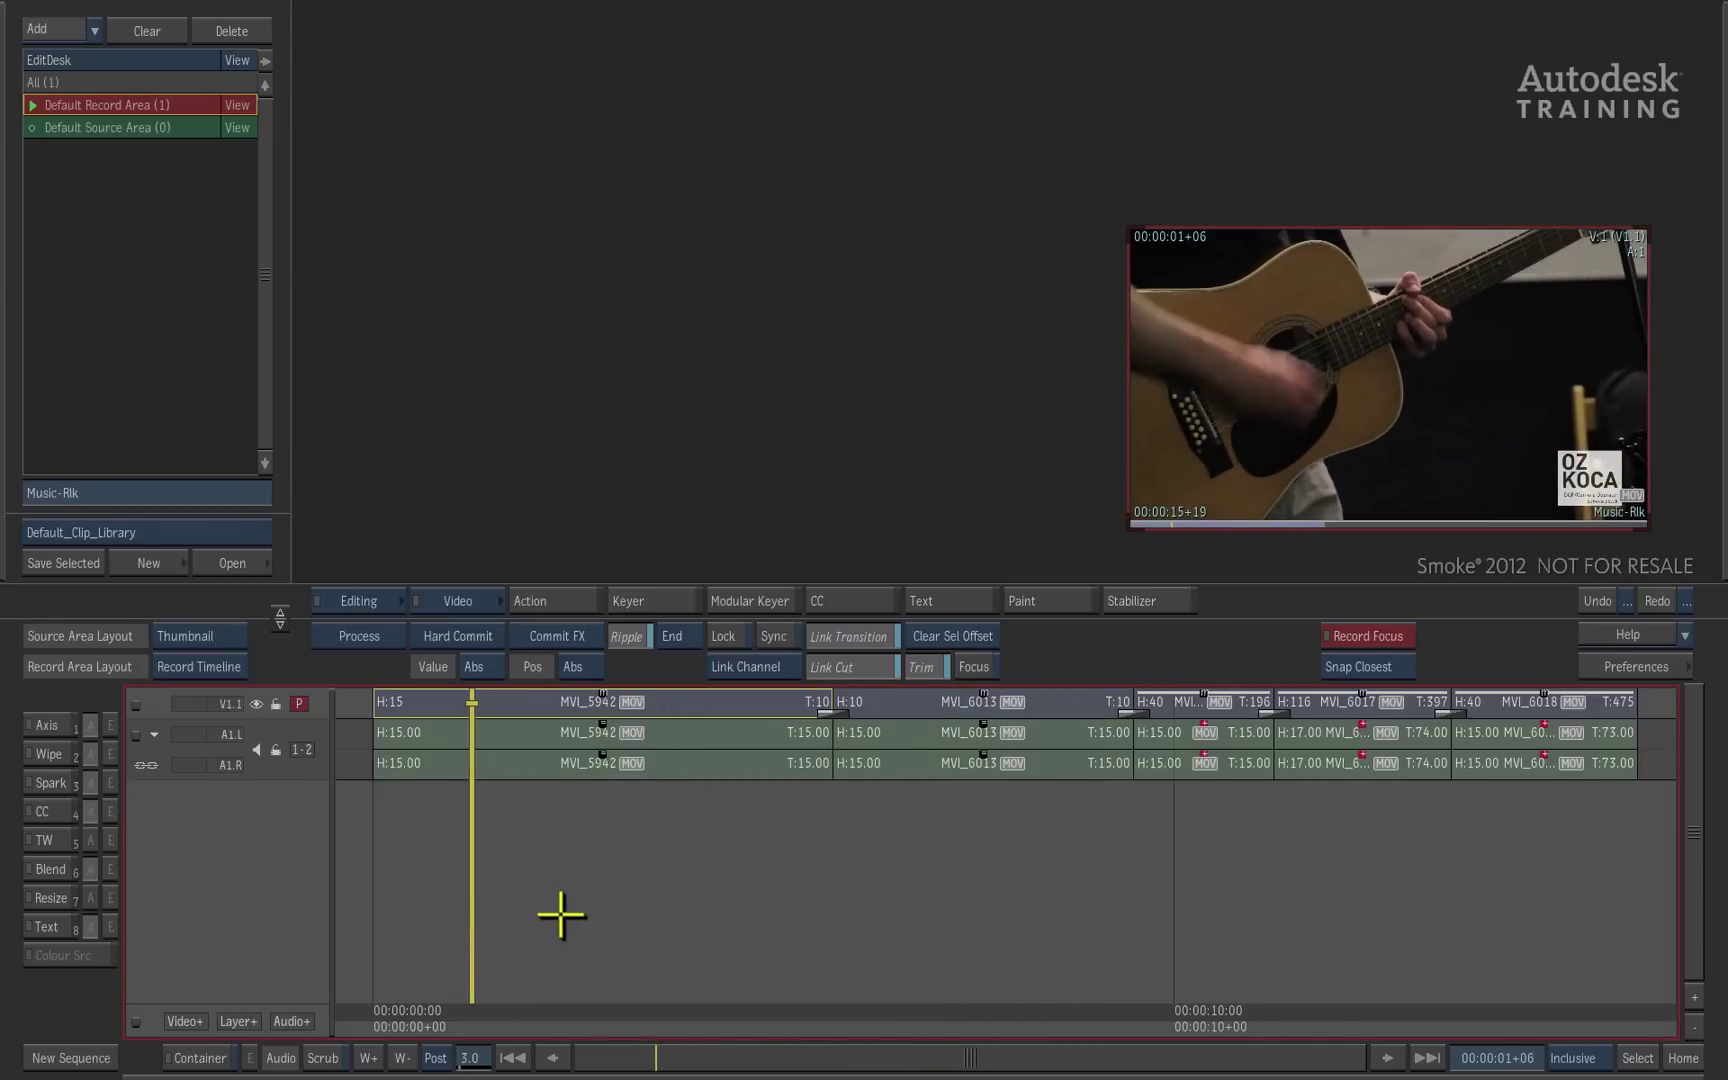